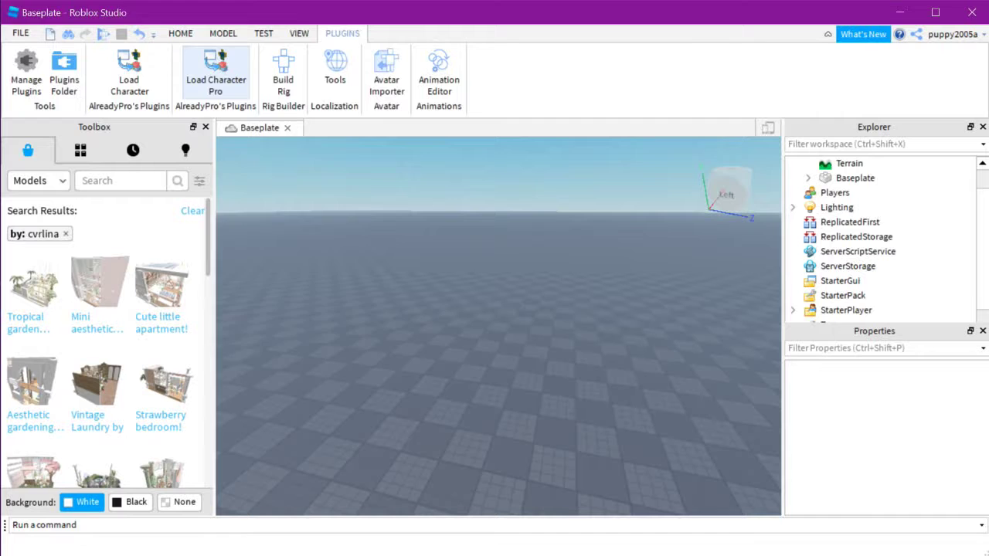
# Load the player's avatar twice as classic rigs with Load Character Pro
pyautogui.click(215, 73)
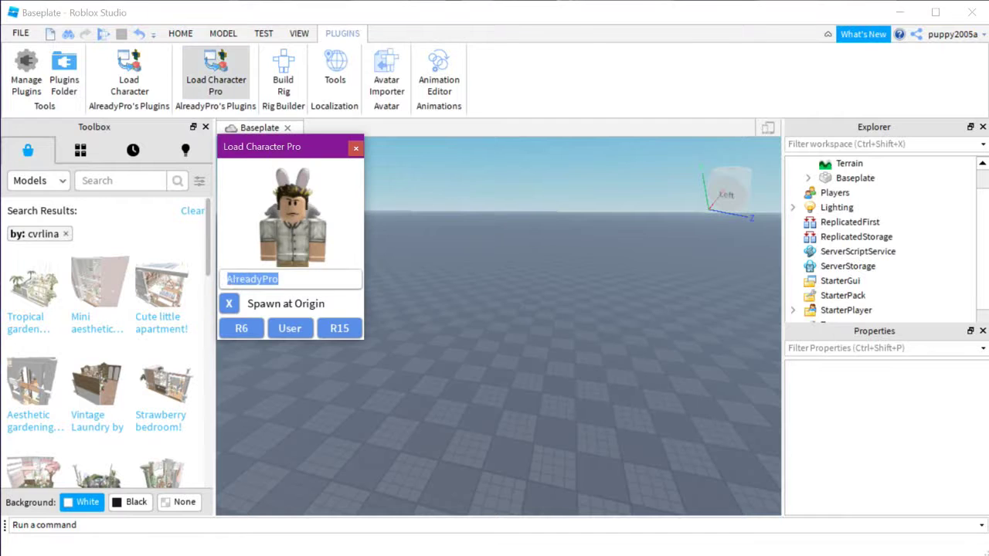
pyautogui.write('TV')
pyautogui.press('BackSpace')
pyautogui.write('YTTV')
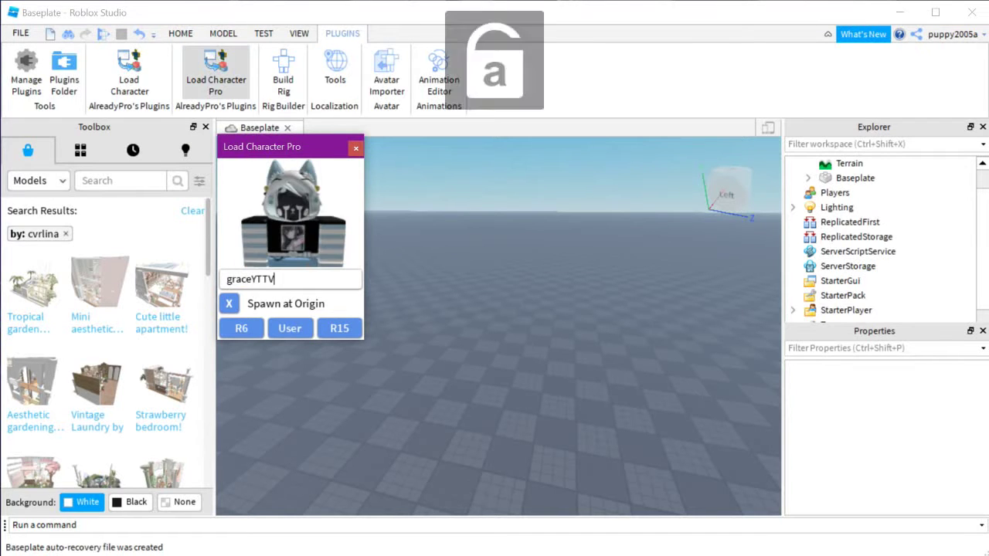
pyautogui.click(241, 328)
pyautogui.click(241, 328)
pyautogui.click(355, 147)
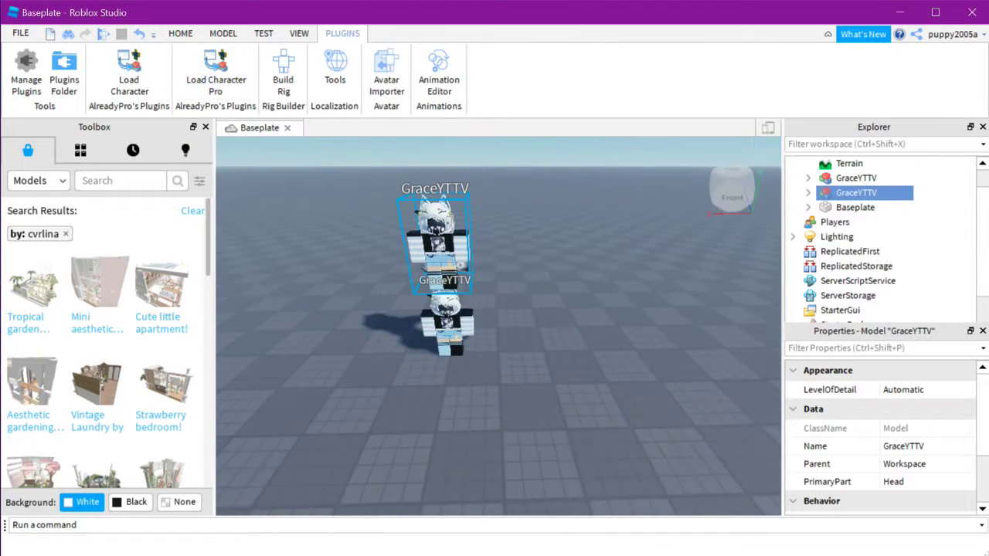
# Expand the second avatar rig in Explorer and select its parts
pyautogui.click(809, 192)
pyautogui.click(866, 263)
pyautogui.keyDown('shift'); pyautogui.click(865, 312); pyautogui.keyUp('shift')
pyautogui.scroll(-2, 881, 270)
pyautogui.keyDown('shift'); pyautogui.click(862, 314); pyautogui.keyUp('shift')
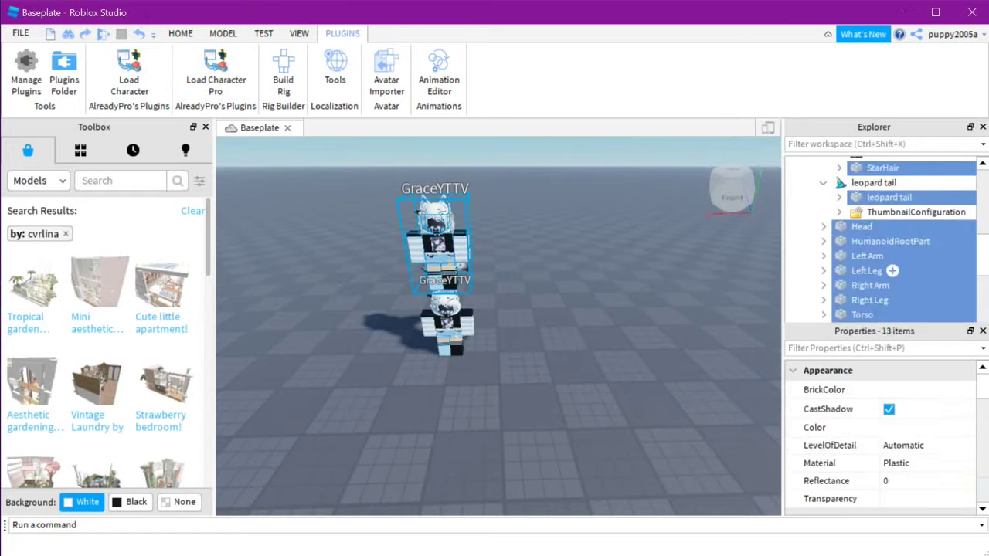
pyautogui.click(916, 211)
pyautogui.scroll(2, 881, 232)
# Delete the rig's six accessories and start exporting the bare rig
pyautogui.click(920, 201)
pyautogui.scroll(3, 881, 232)
pyautogui.click(888, 218)
pyautogui.keyDown('shift'); pyautogui.click(858, 277); pyautogui.keyUp('shift')
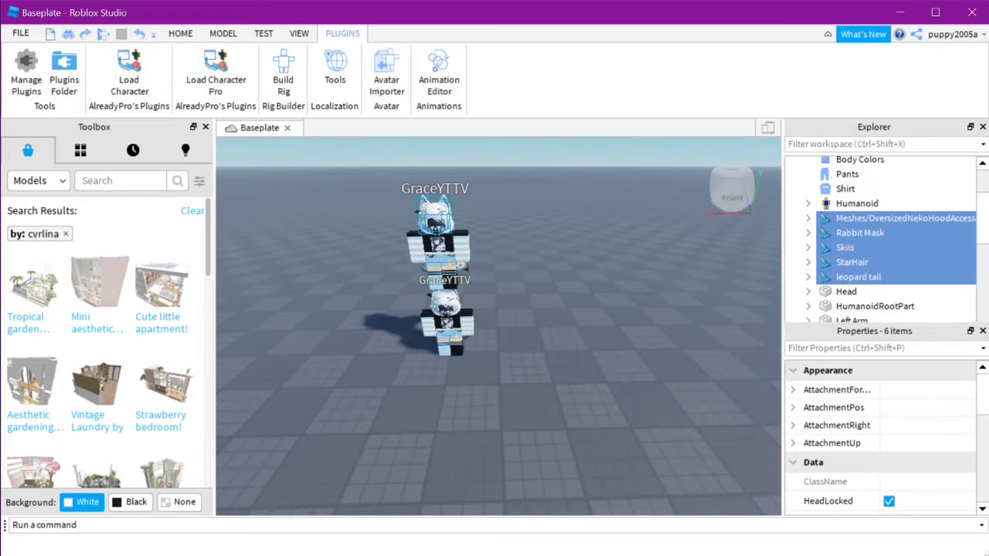
pyautogui.press('Delete')
pyautogui.click(808, 207)
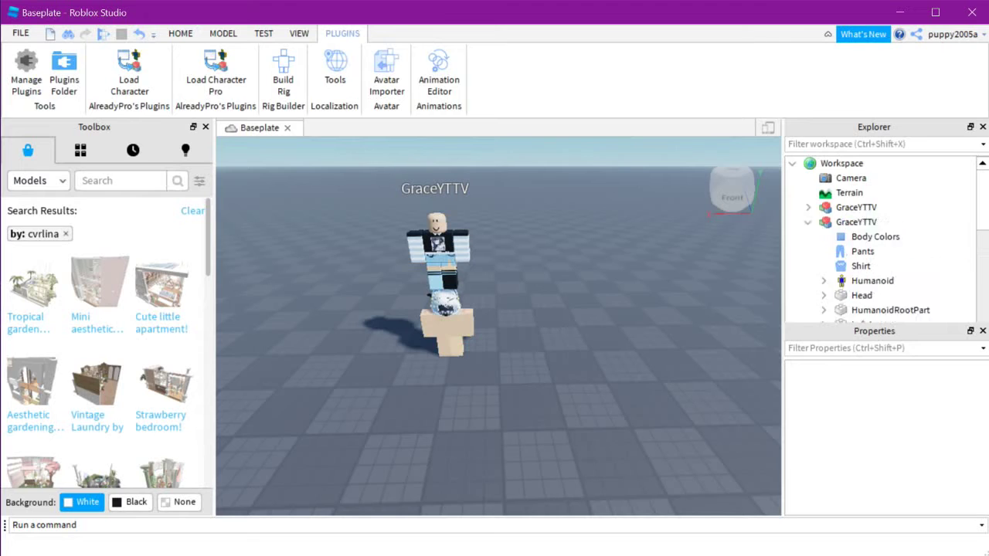
pyautogui.click(856, 222)
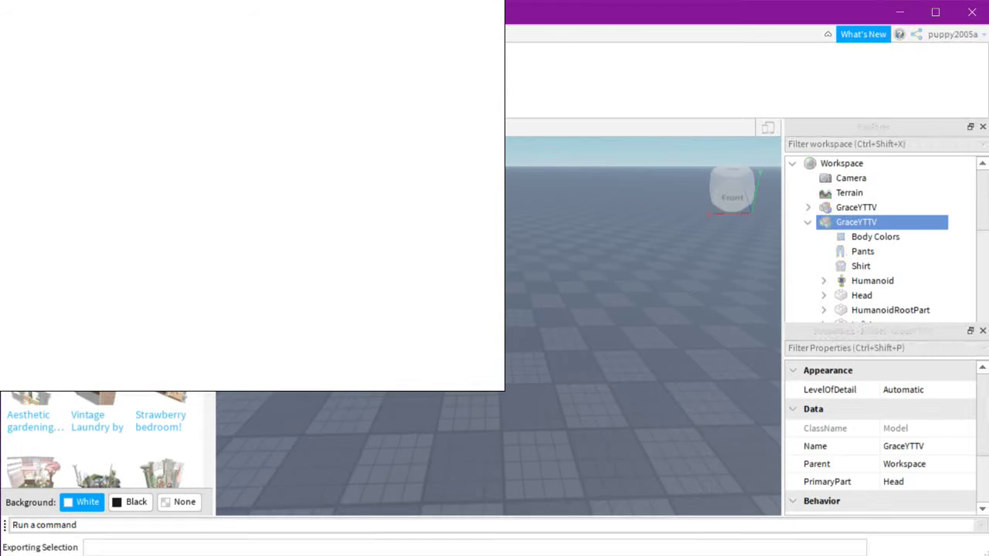
# Export the other avatar rig, then delete both rigs from the scene
pyautogui.rightClick(856, 207)
pyautogui.click(827, 381)
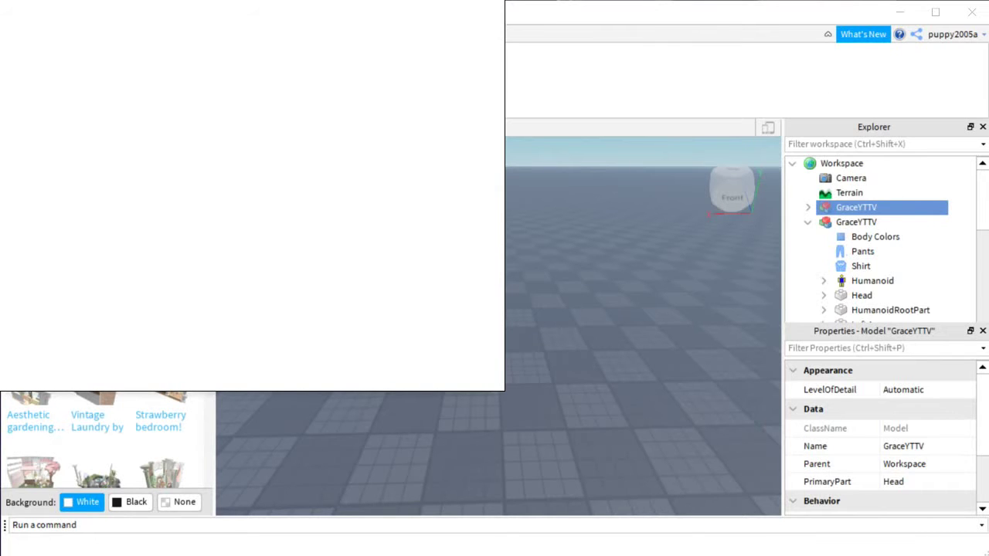
pyautogui.press('Delete')
pyautogui.scroll(-3, 108, 340)
pyautogui.scroll(-3, 108, 340)
pyautogui.scroll(-3, 108, 340)
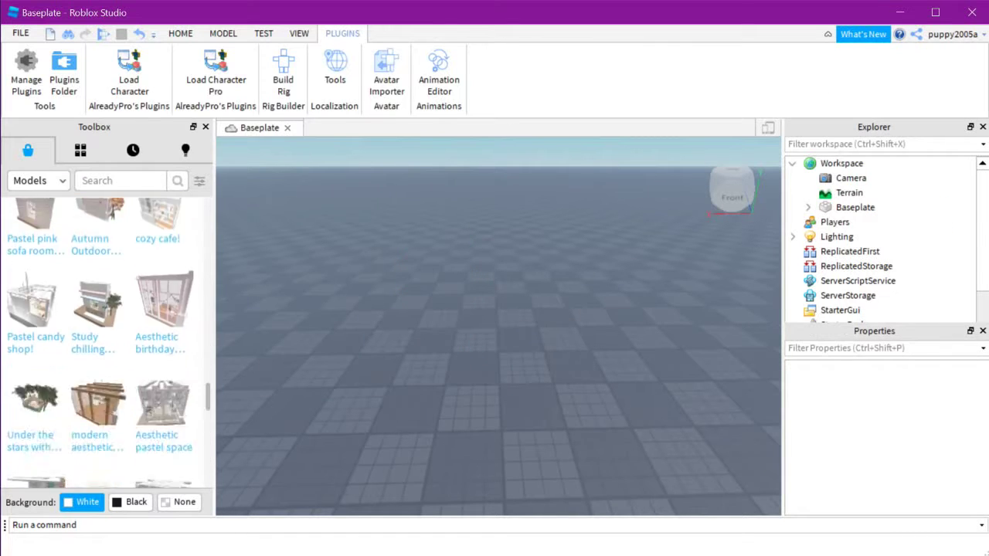
pyautogui.scroll(-3, 108, 340)
pyautogui.scroll(-3, 108, 340)
# Try and remove a catalog room model, then search the Toolbox for 'blue aesthetic'
pyautogui.click(99, 287)
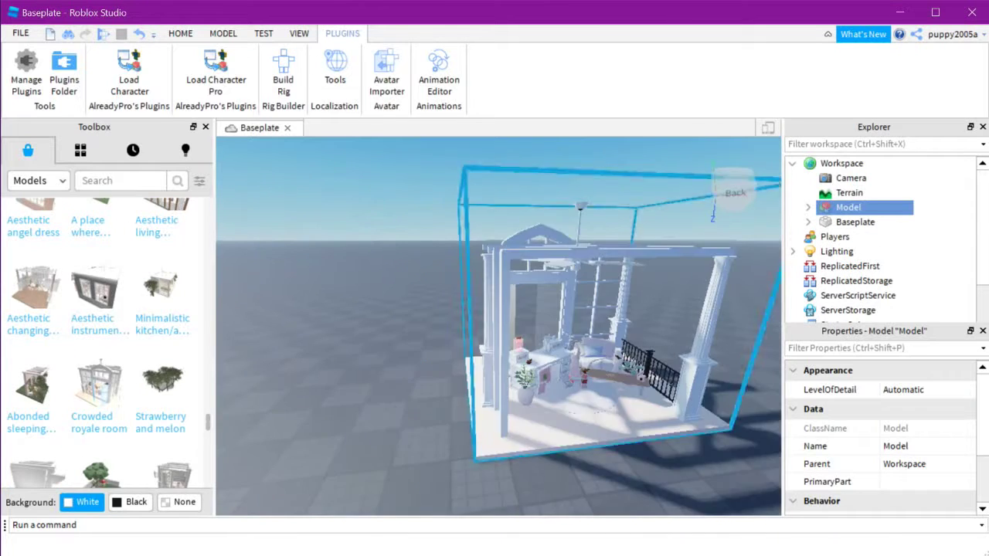
pyautogui.press('Delete')
pyautogui.scroll(-3, 108, 340)
pyautogui.scroll(-3, 109, 340)
pyautogui.scroll(-3, 108, 340)
pyautogui.click(115, 180)
pyautogui.write('blue ast')
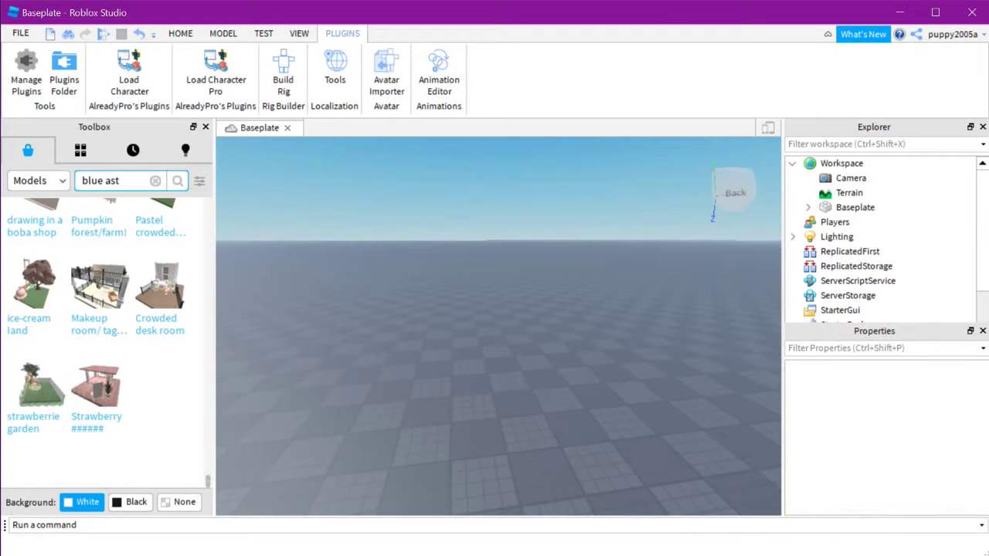
pyautogui.scroll(-3, 108, 340)
pyautogui.write('ic')
pyautogui.press('Return')
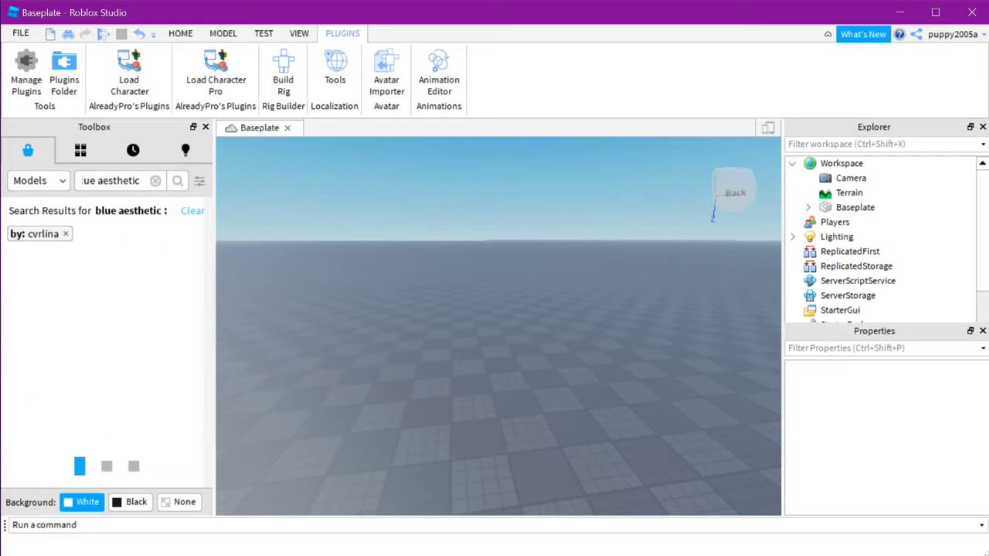
# Clear the creator filter and trial several blue aesthetic rooms, deleting the rejects
pyautogui.click(66, 233)
pyautogui.scroll(-2, 108, 340)
pyautogui.click(158, 456)
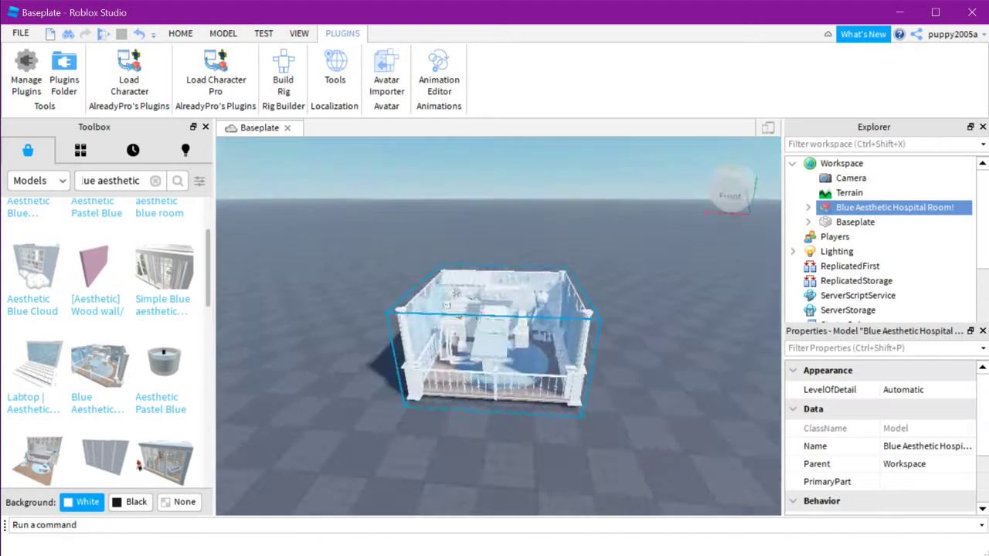
pyautogui.press('Delete')
pyautogui.scroll(-1, 108, 340)
pyautogui.click(35, 340)
pyautogui.scroll(-1, 108, 340)
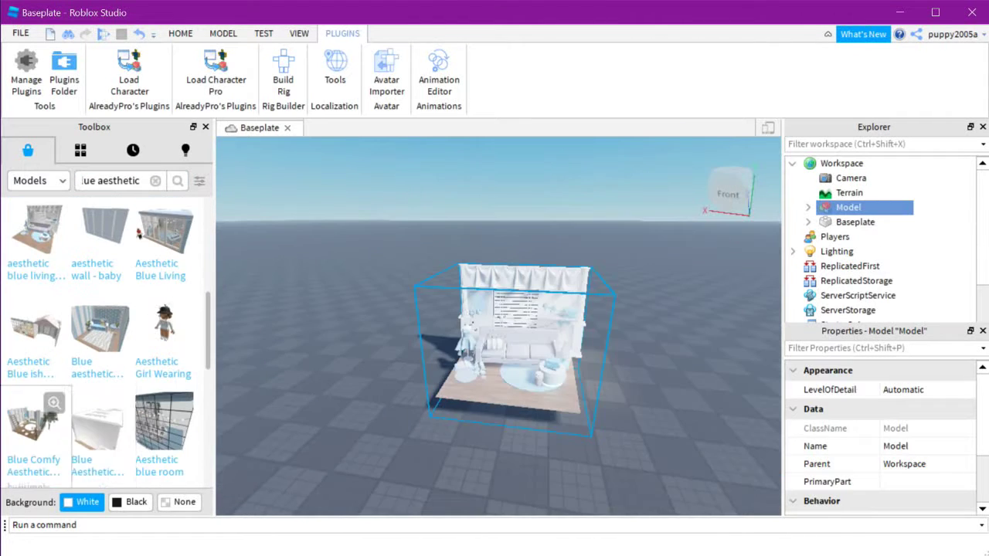
pyautogui.click(164, 421)
pyautogui.press('Delete')
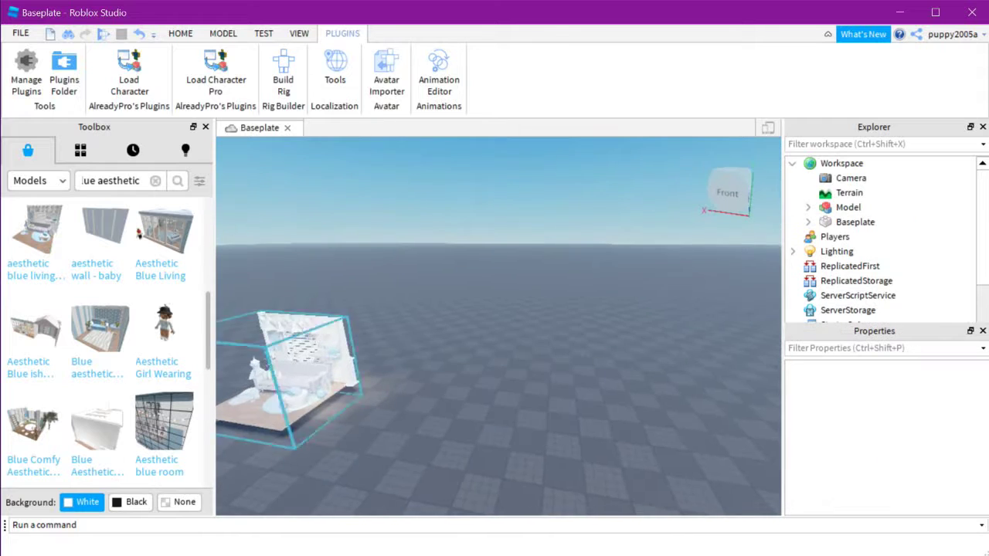
pyautogui.scroll(-2, 42, 266)
# Insert the blue living room with the sofa, frame it, and export it
pyautogui.click(35, 275)
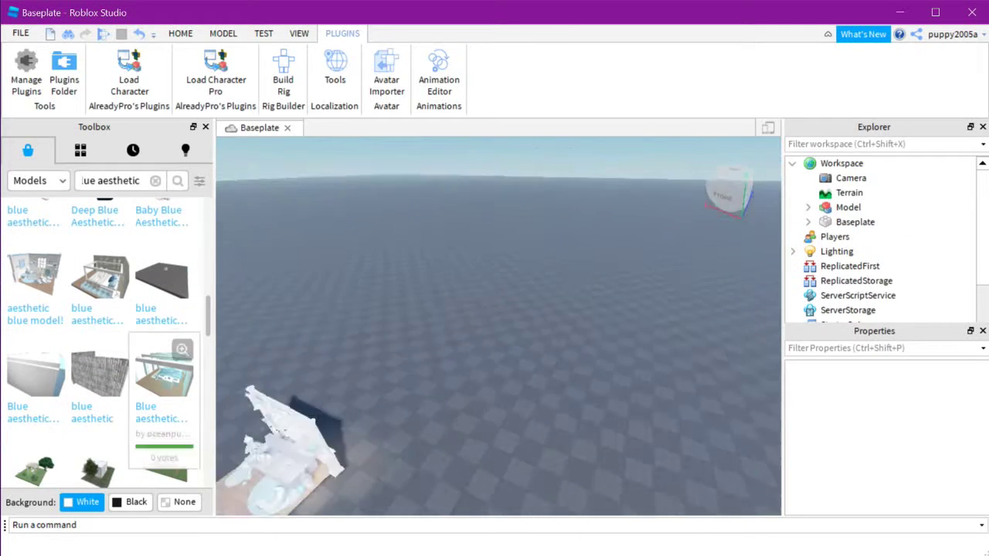
pyautogui.press('f')
pyautogui.rightClick(849, 207)
pyautogui.click(839, 435)
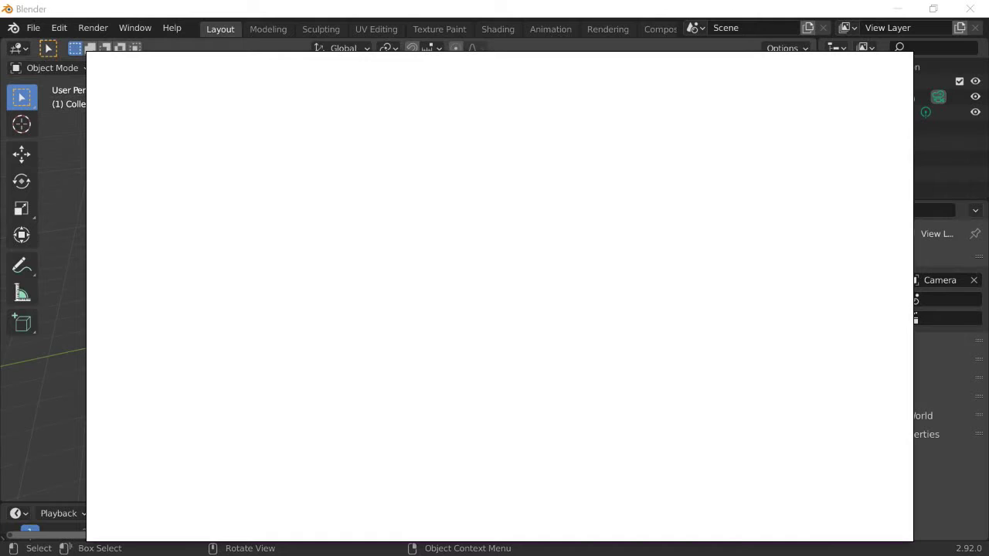
# Select the imported avatar rig and apply its clothing texture in the Shading workspace
pyautogui.rightClick(541, 278)
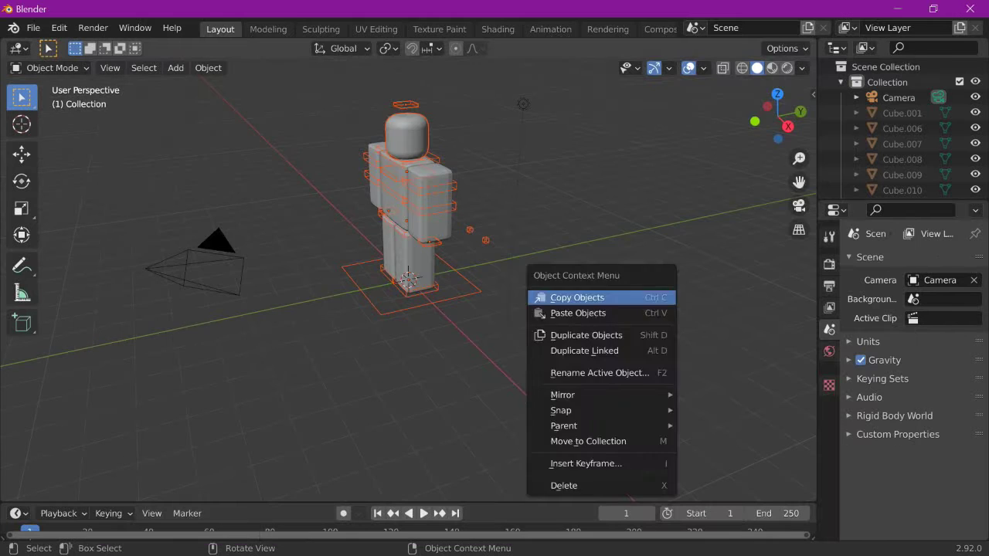
pyautogui.click(408, 209)
pyautogui.click(498, 28)
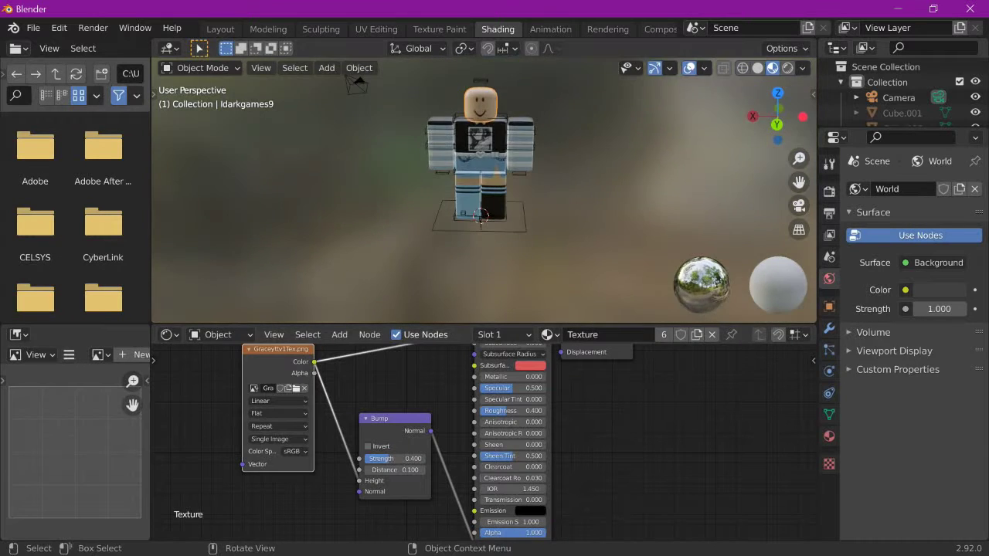
pyautogui.click(220, 29)
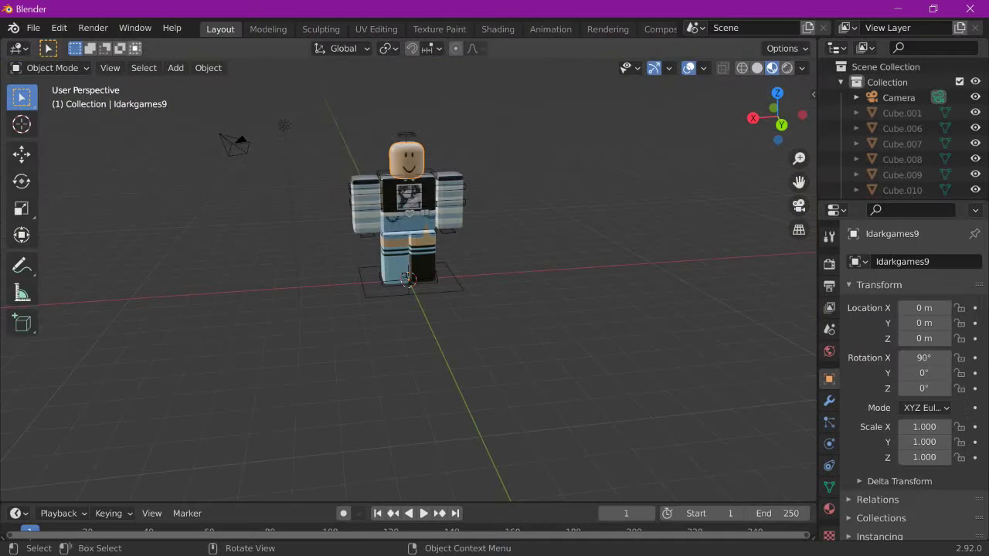
pyautogui.click(33, 27)
# Import the accessorised avatar OBJ and shift it beside the textured avatar
pyautogui.click(286, 357)
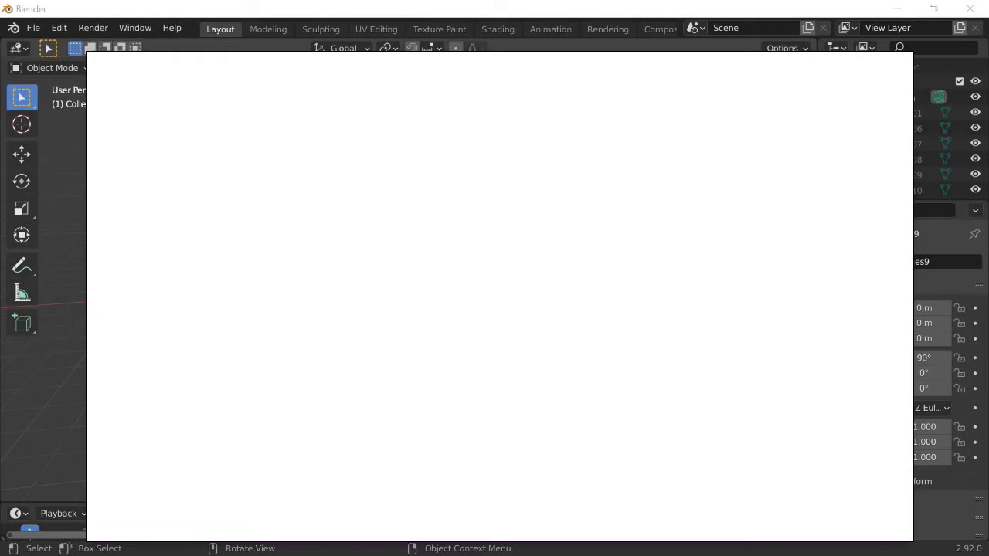
pyautogui.press('Escape')
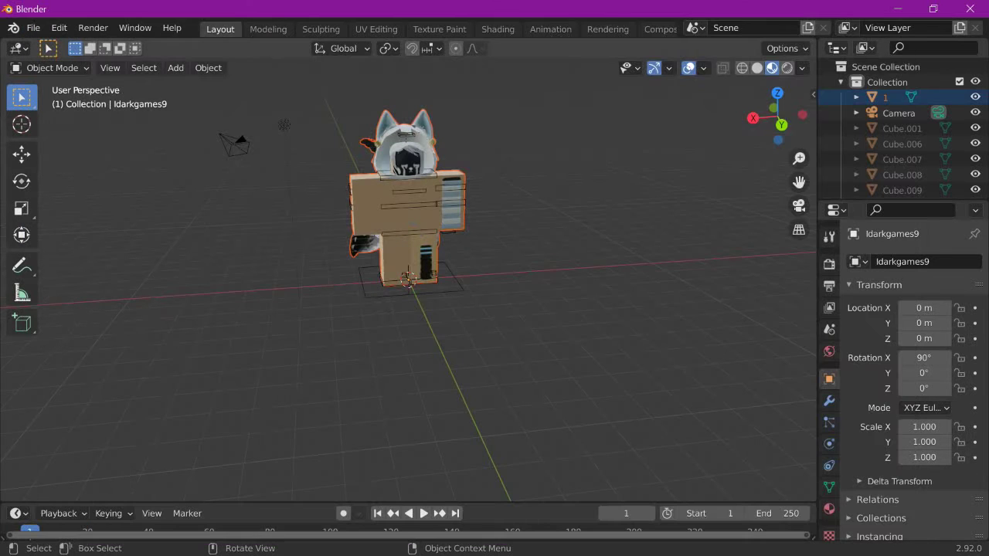
pyautogui.hotkey('ctrl', 'z')
pyautogui.hotkey('ctrl', 'z')
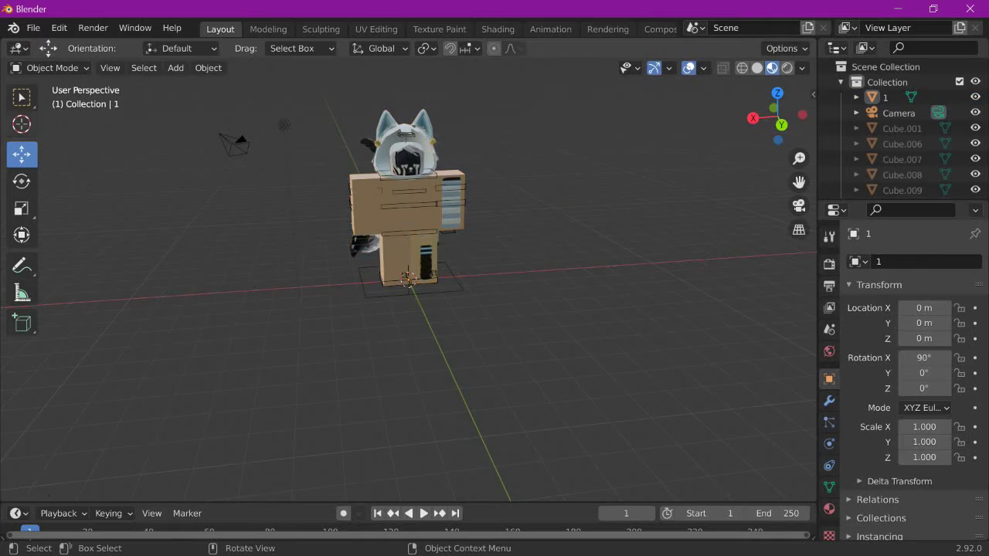
pyautogui.hotkey('ctrl', 'shift', 'z')
pyautogui.hotkey('ctrl', 'shift', 'z')
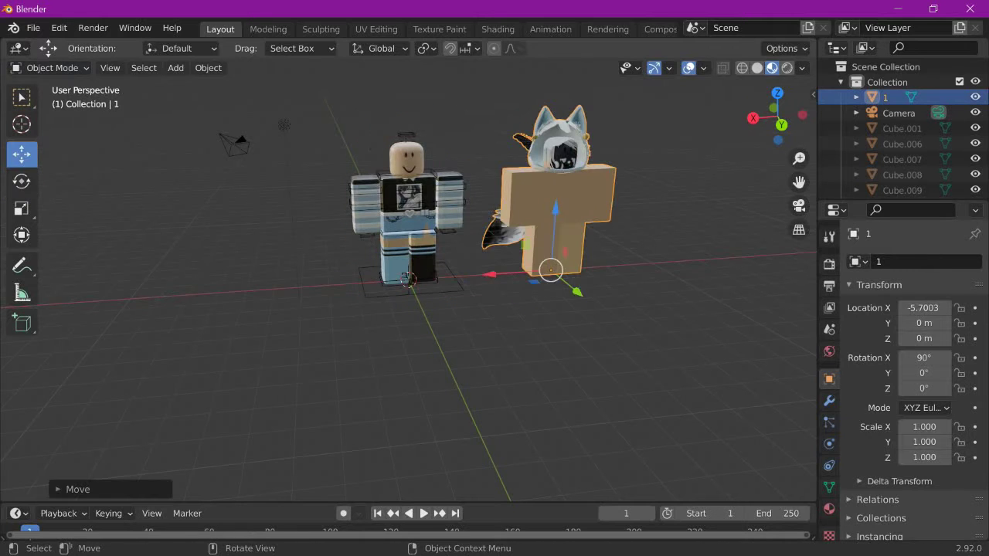
pyautogui.hotkey('ctrl', 'shift', 'z')
pyautogui.hotkey('ctrl', 'shift', 'z')
pyautogui.hotkey('ctrl', 'shift', 'z')
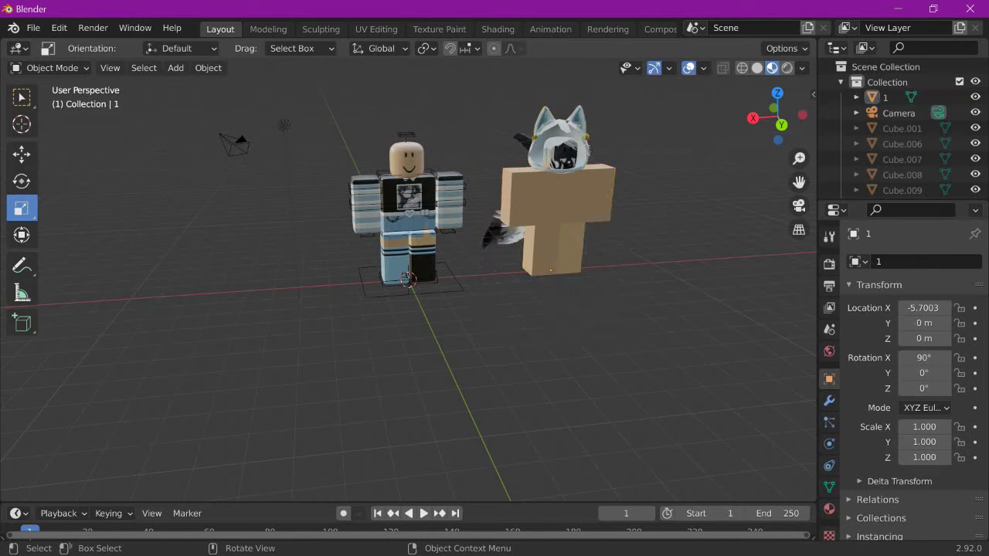
pyautogui.hotkey('ctrl', 'shift', 'z')
# Delete the extra body and move the hat and tail along X onto the avatar
pyautogui.hotkey('ctrl', 'shift', 'z')
pyautogui.hotkey('ctrl', 'shift', 'z')
pyautogui.hotkey('ctrl', 'shift', 'z')
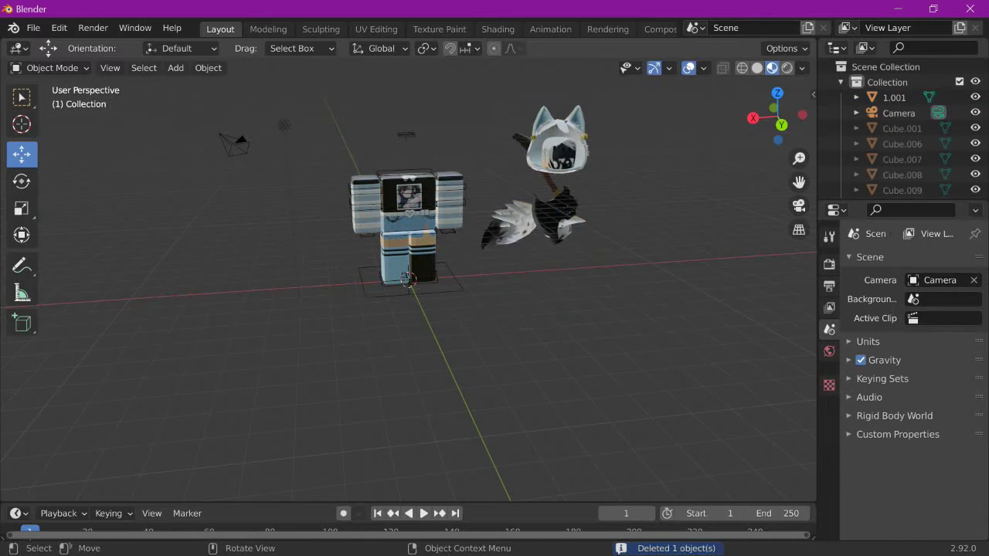
pyautogui.hotkey('ctrl', 'shift', 'z')
pyautogui.press('g')
pyautogui.press('x')
pyautogui.press('Return')
# Orbit around the avatar and select and expand the hat-and-tail object
pyautogui.moveTo(409, 274); pyautogui.dragTo(494, 278, button='middle')
pyautogui.scroll(-3, 904, 143)
pyautogui.scroll(3, 904, 143)
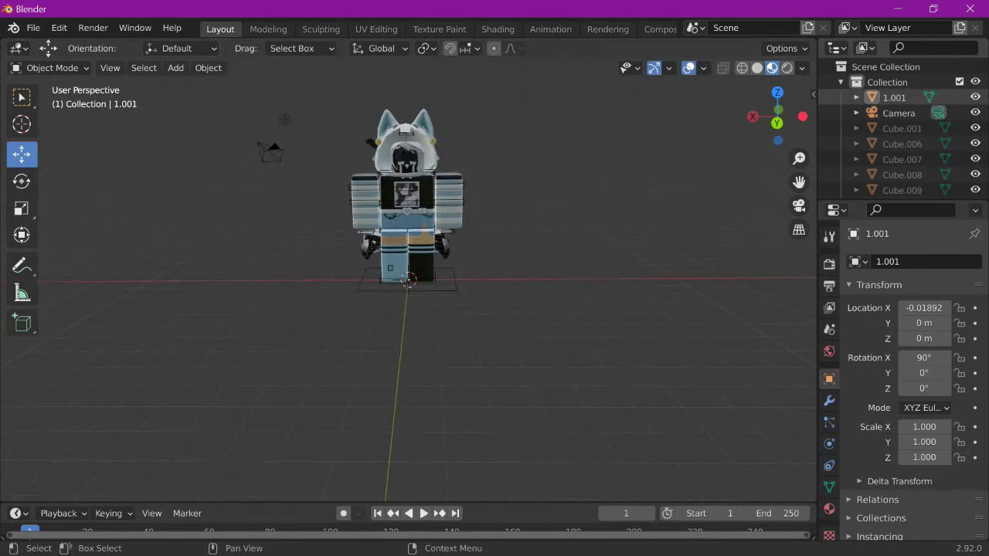
pyautogui.scroll(-3, 905, 143)
pyautogui.scroll(3, 904, 143)
pyautogui.click(894, 97)
pyautogui.click(856, 97)
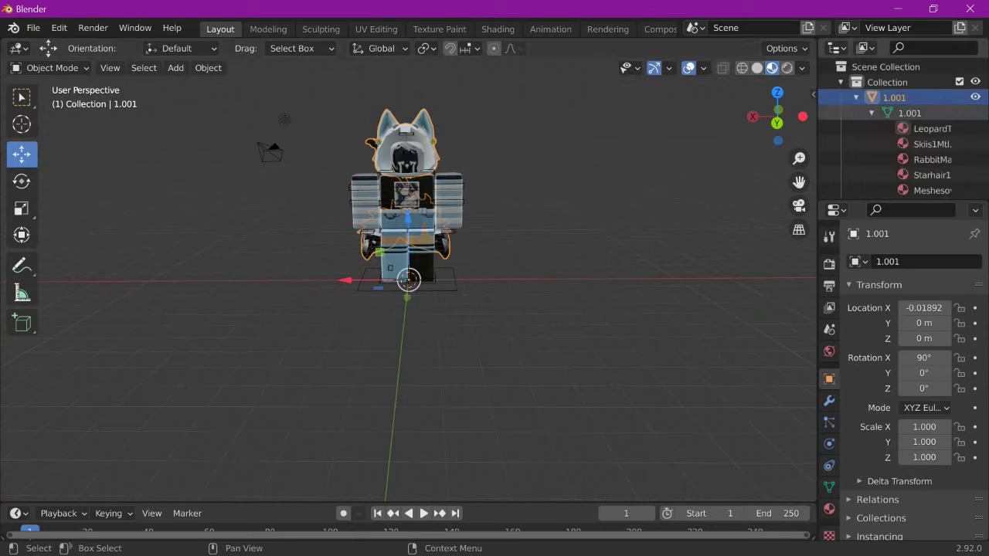
# Parent the hat and tail to the A_HeadAttachments point
pyautogui.scroll(-3, 920, 144)
pyautogui.scroll(-2, 920, 144)
pyautogui.scroll(-5, 919, 144)
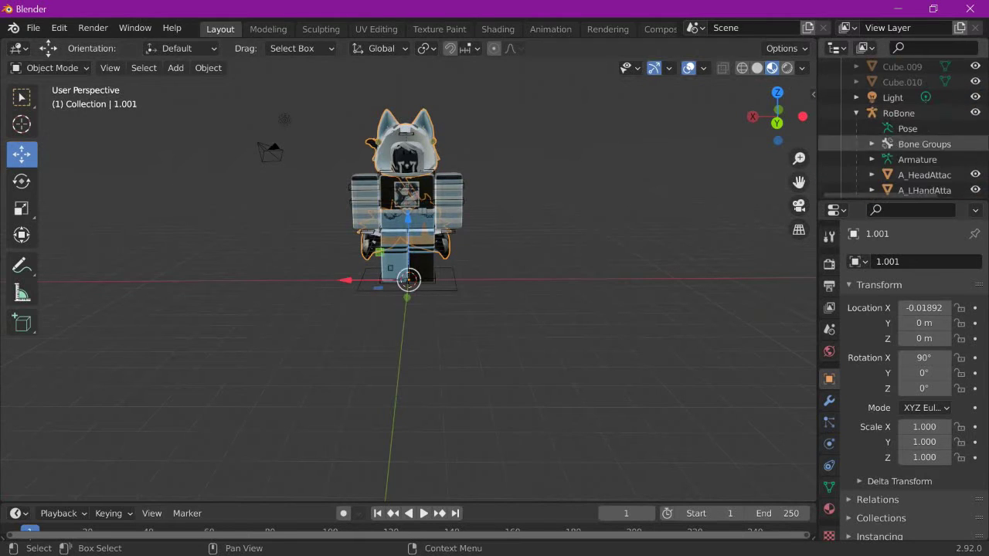
pyautogui.scroll(-1, 905, 143)
pyautogui.keyDown('ctrl'); pyautogui.click(924, 155); pyautogui.keyUp('ctrl')
pyautogui.hotkey('ctrl', 'p')
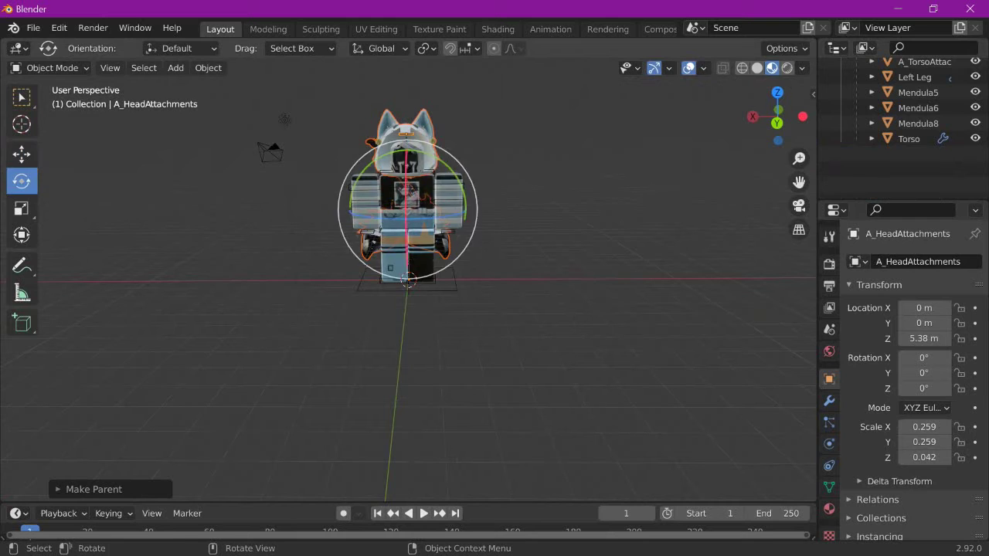
# Put the RoBone armature into Pose Mode and cancel a test bone rotation
pyautogui.press('r')
pyautogui.press('Escape')
pyautogui.moveTo(777, 116); pyautogui.dragTo(765, 128)
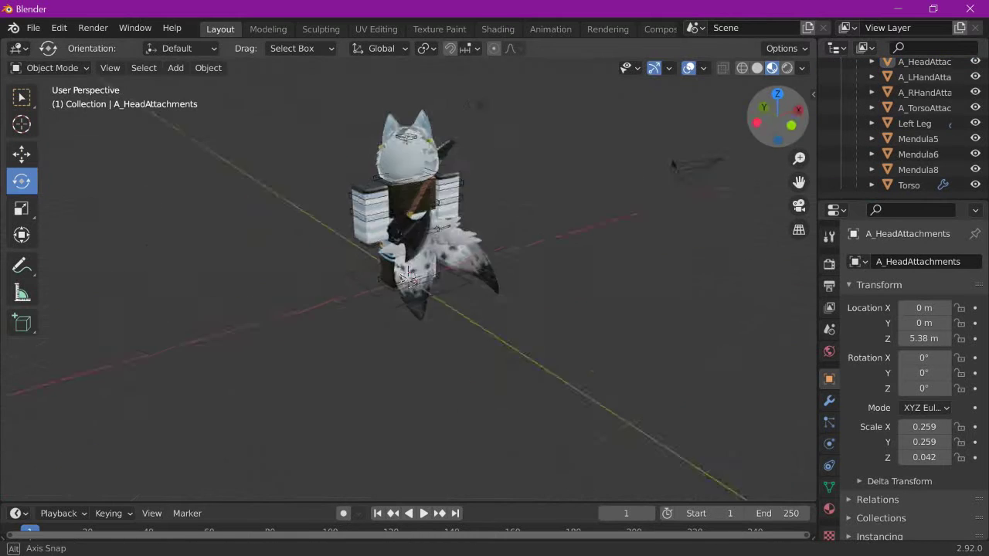
pyautogui.click(408, 232)
pyautogui.hotkey('ctrl', 'Tab')
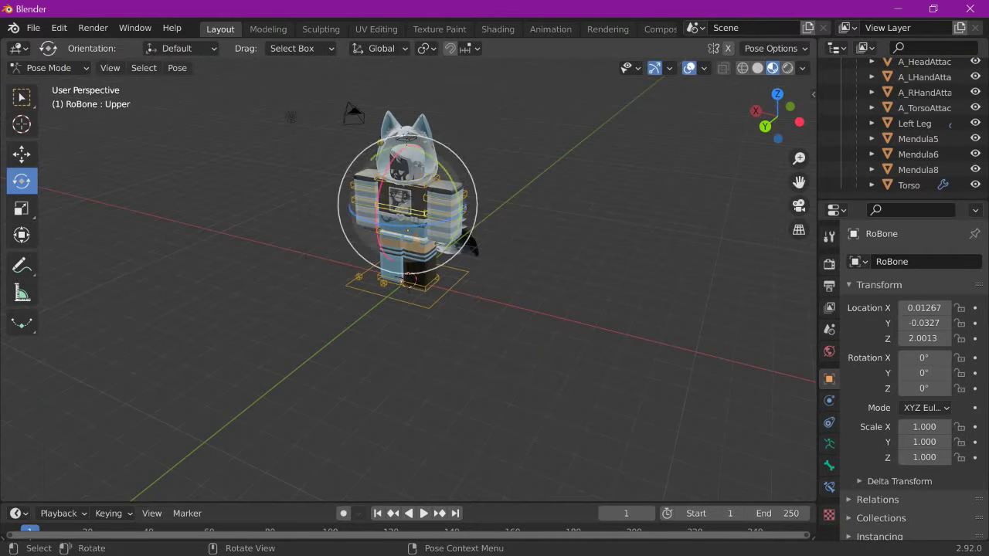
pyautogui.press('r')
pyautogui.press('Escape')
pyautogui.hotkey('shift', 'space')
# Return to Object Mode and import the blue living room model
pyautogui.press('g')
pyautogui.click(54, 86)
pyautogui.click(33, 28)
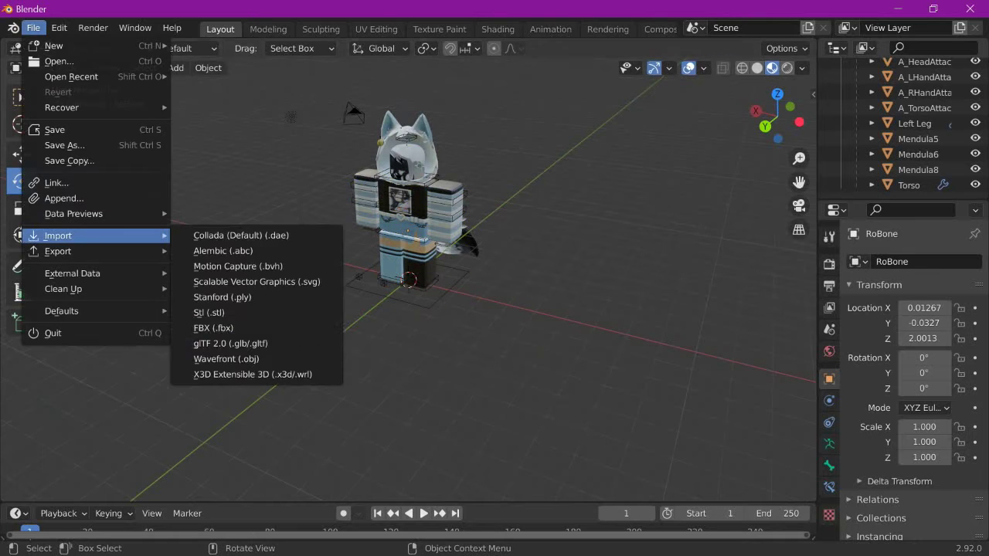
pyautogui.click(324, 343)
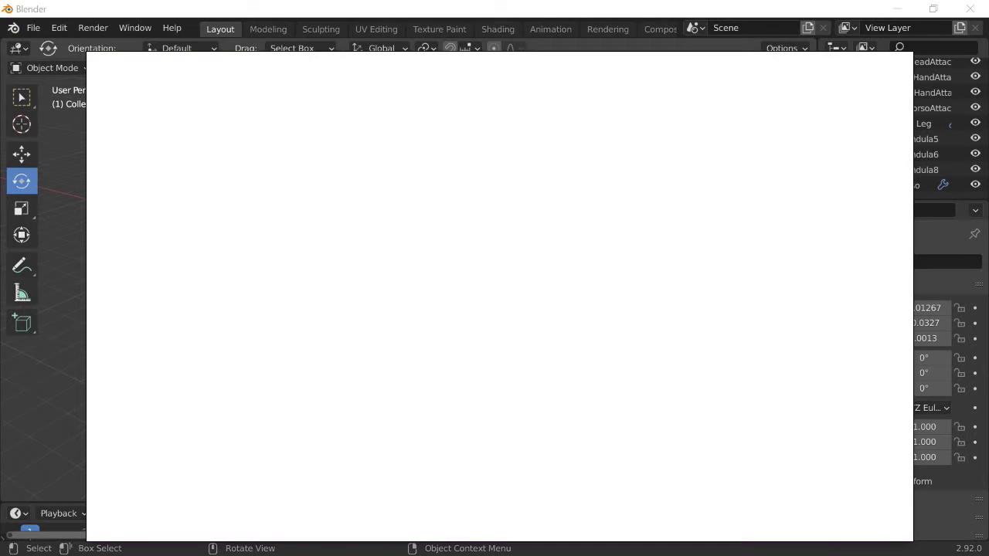
pyautogui.press('Escape')
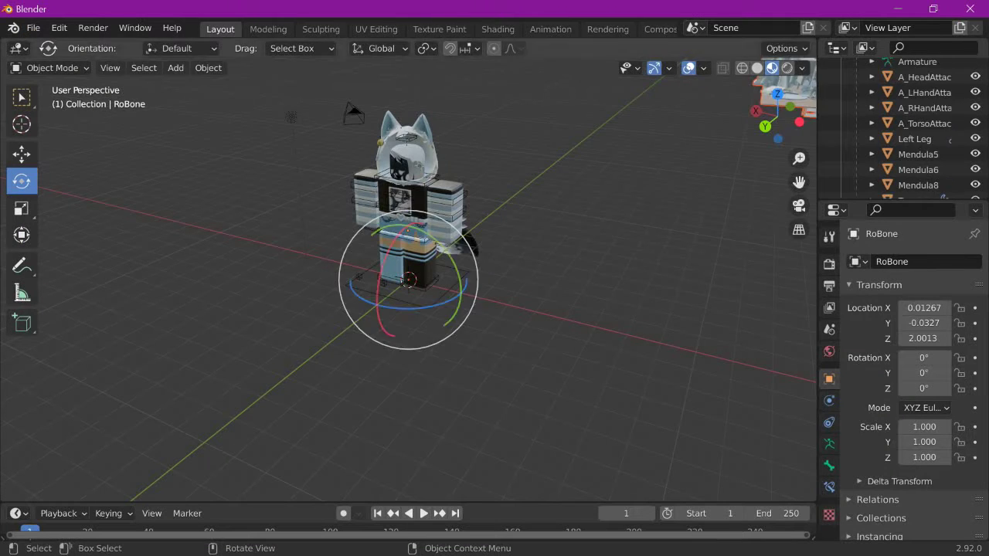
# Move the room around the avatar and adjust its height, checking from several angles
pyautogui.scroll(-8, 408, 278)
pyautogui.press('g')
pyautogui.press('Return')
pyautogui.press('KP_Decimal')
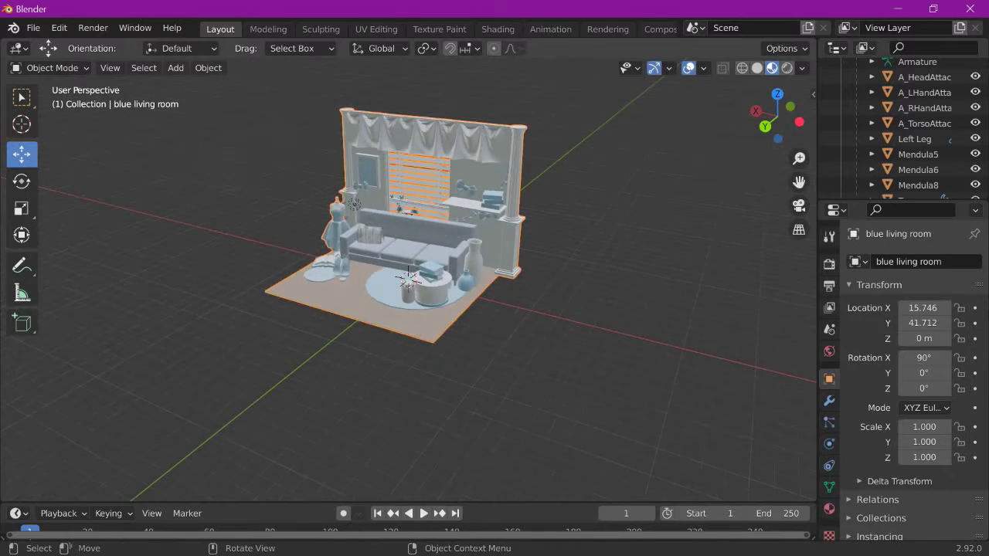
pyautogui.moveTo(408, 279)
pyautogui.mouseDown(button='middle')
pyautogui.moveTo(408, 194)
pyautogui.moveTo(463, 278)
pyautogui.mouseUp(button='middle')
pyautogui.press('g')
pyautogui.press('Return')
pyautogui.rightClick(166, 273)
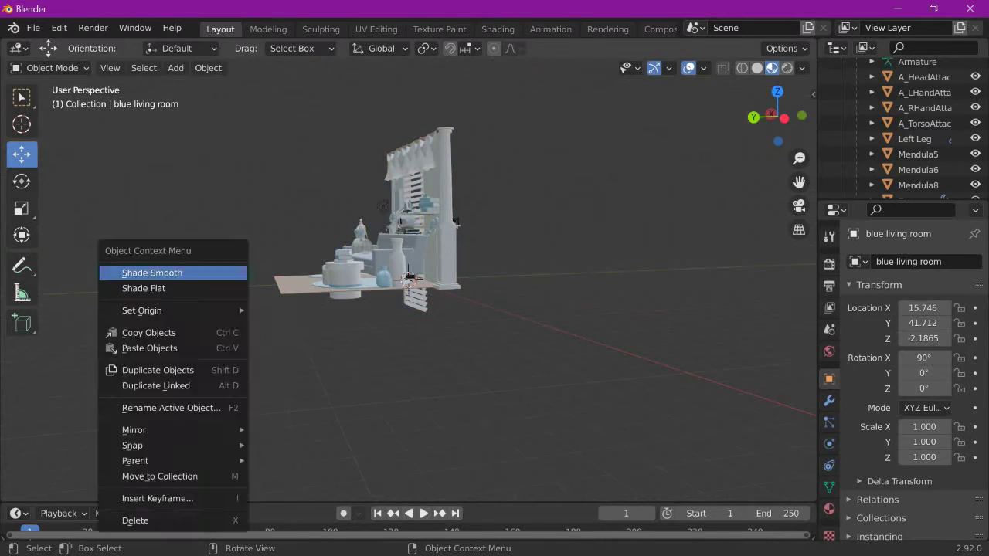
pyautogui.moveTo(166, 274); pyautogui.dragTo(408, 276, button='middle')
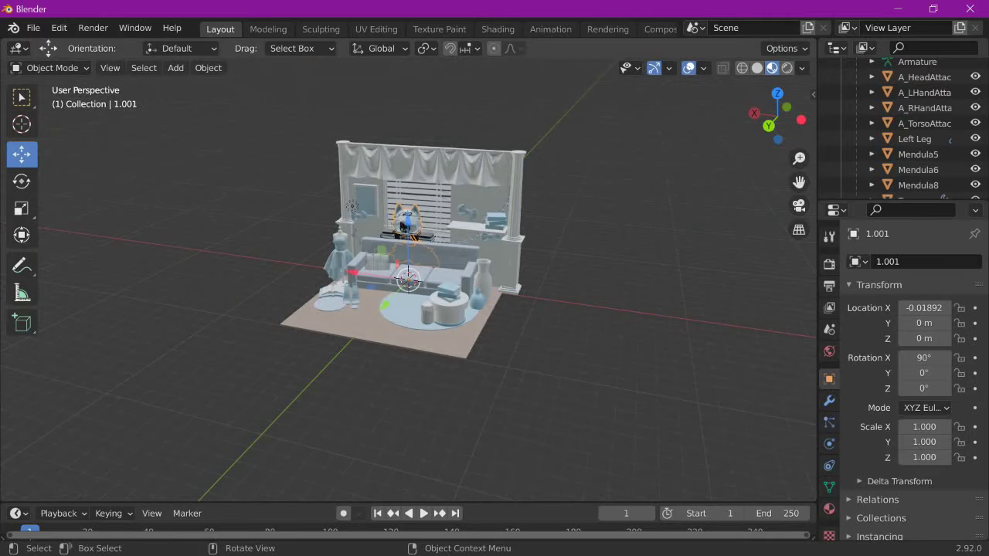
# Move the avatar over the sofa and turn it to -21°
pyautogui.press('g')
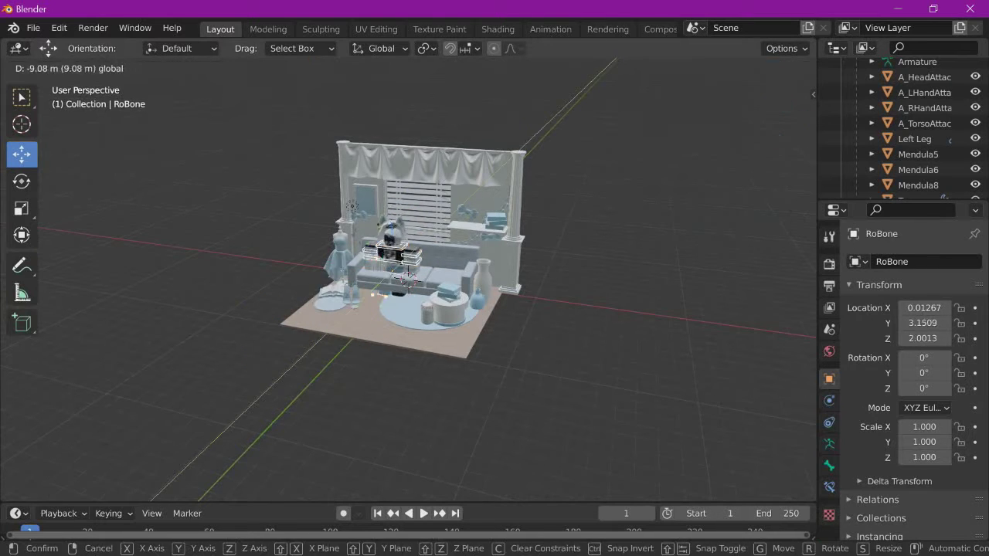
pyautogui.press('KP_Decimal')
pyautogui.press('g')
pyautogui.press('Return')
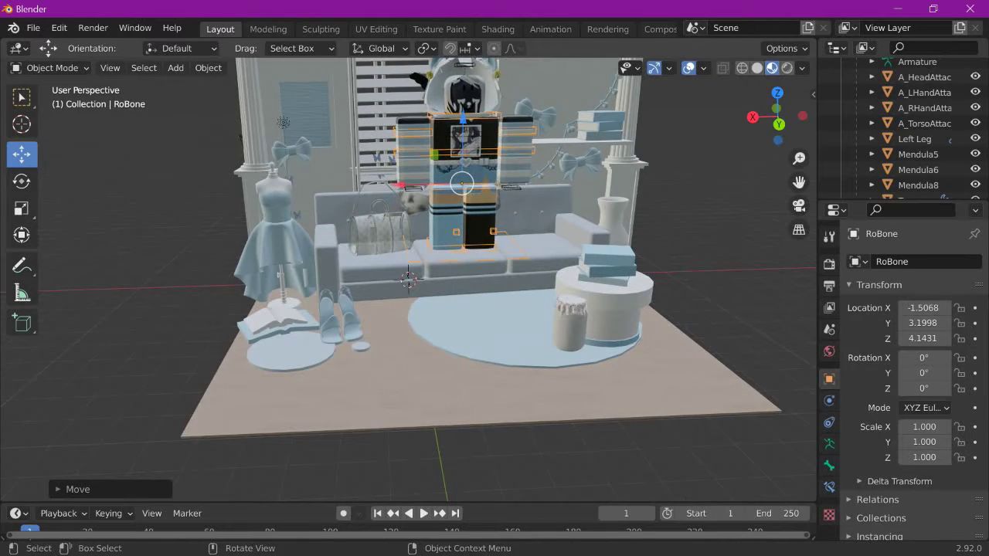
pyautogui.scroll(2, 407, 279)
pyautogui.press('g')
pyautogui.press('r')
pyautogui.press('r')
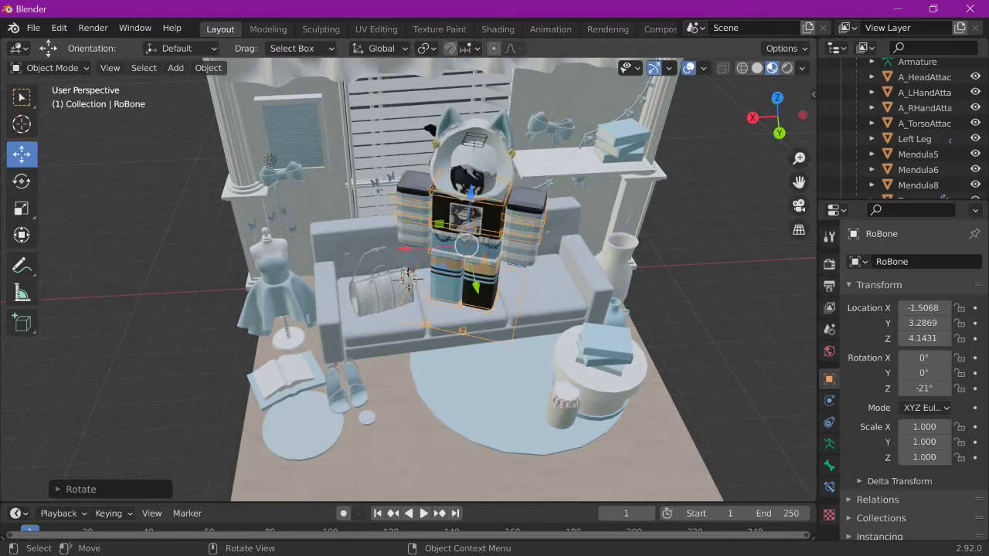
pyautogui.press('Return')
# Bend the avatar's legs and arms in Pose Mode, then adjust its height
pyautogui.hotkey('ctrl', 'Tab')
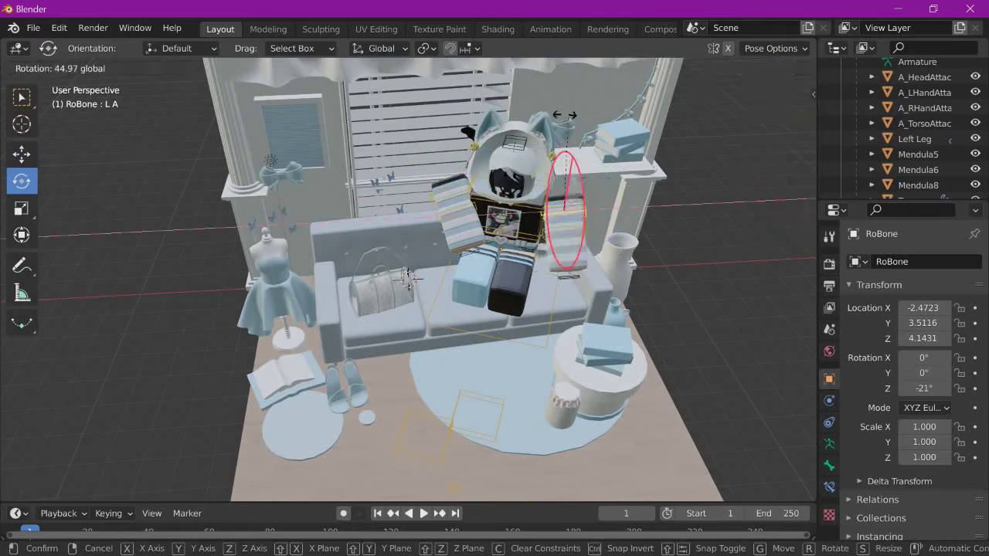
pyautogui.moveTo(408, 278); pyautogui.dragTo(408, 255, button='middle')
pyautogui.hotkey('ctrl', 'Tab')
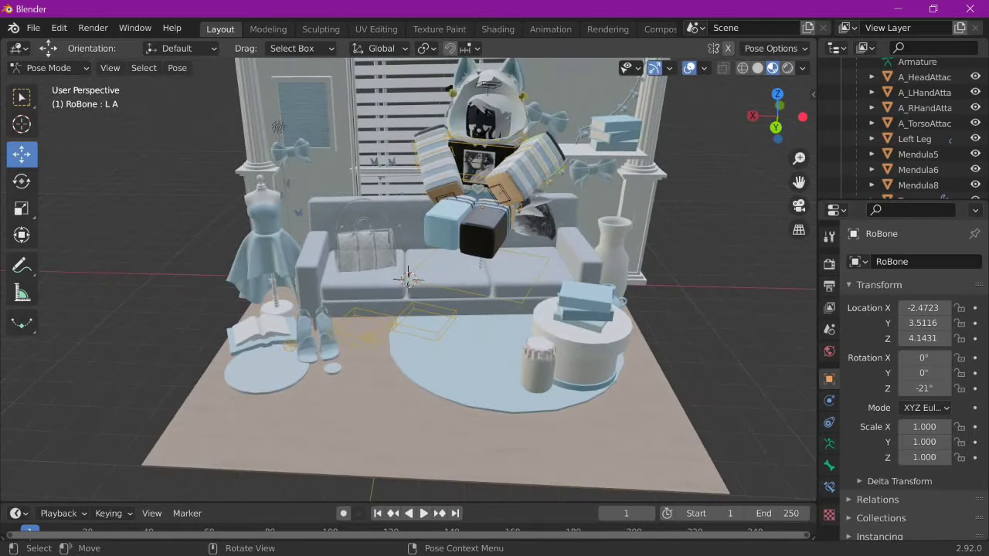
pyautogui.press('g')
pyautogui.press('z')
pyautogui.press('Return')
# Undo a stray rotation and lower the avatar vertically onto the sofa
pyautogui.press('r')
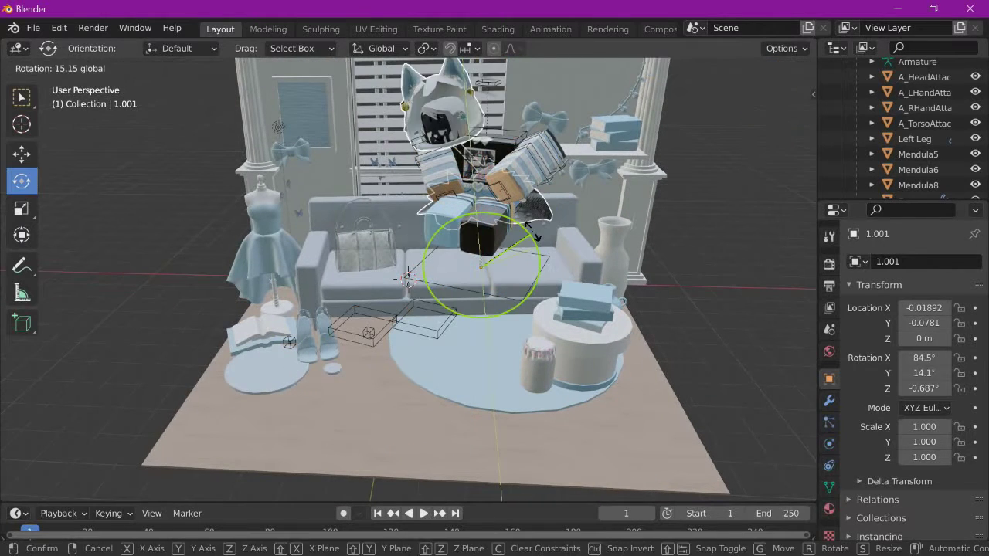
pyautogui.hotkey('ctrl', 'z')
pyautogui.press('g')
pyautogui.press('z')
pyautogui.press('Return')
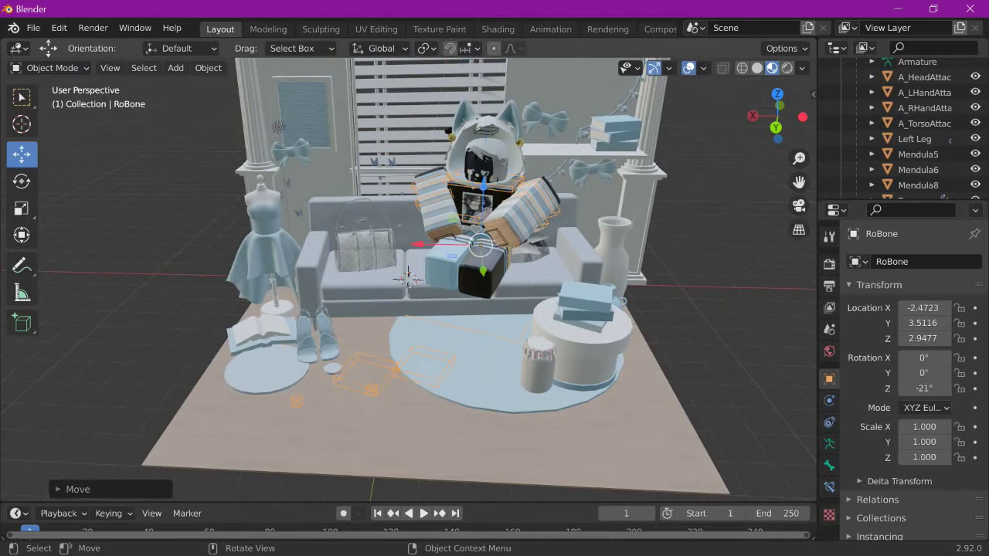
# Turn the avatar to -45.8° and settle it in place on the sofa
pyautogui.press('g')
pyautogui.press('Return')
pyautogui.press('r')
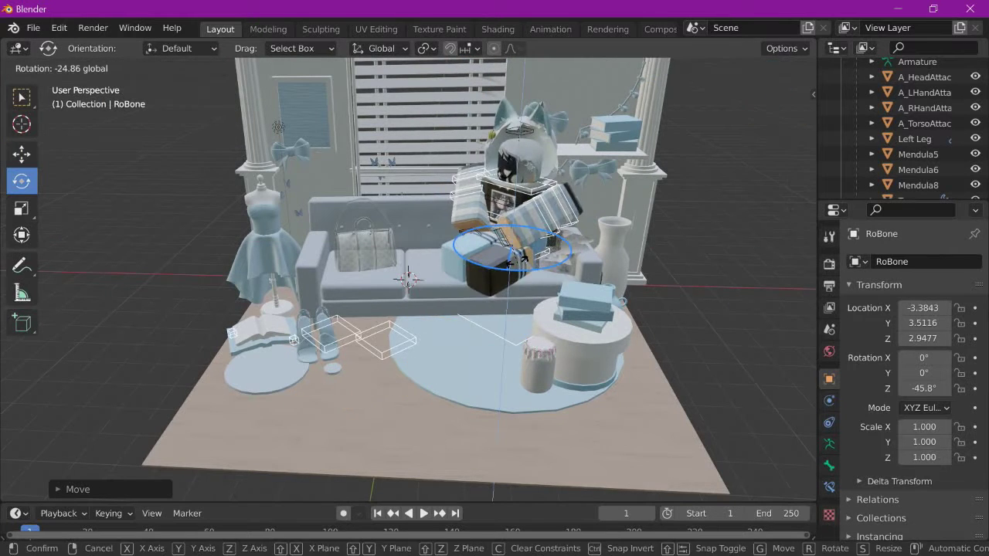
pyautogui.press('Return')
pyautogui.press('g')
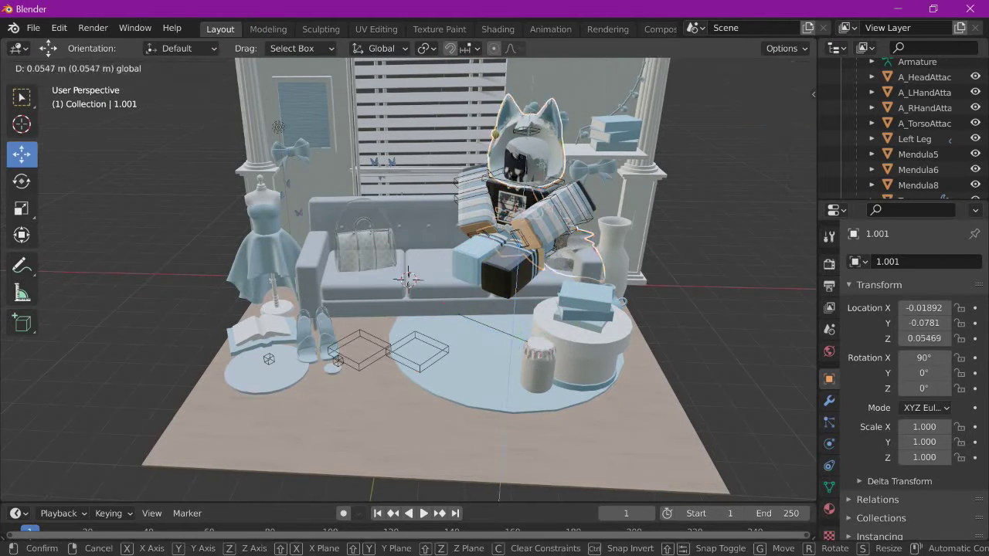
pyautogui.press('Escape')
pyautogui.scroll(-7, 408, 279)
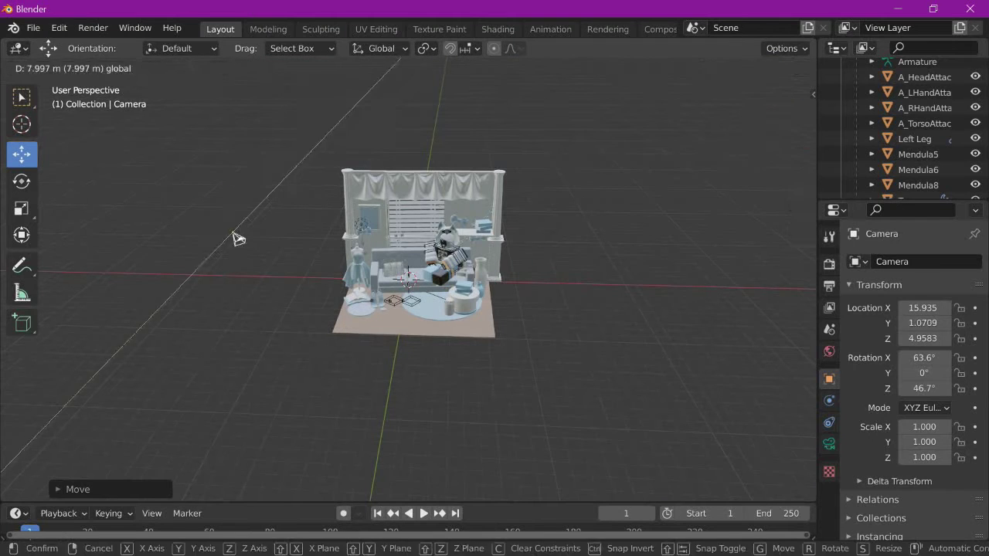
# Rotate the camera farther back and higher, checking the framing through the camera view
pyautogui.scroll(3, 409, 278)
pyautogui.press('r')
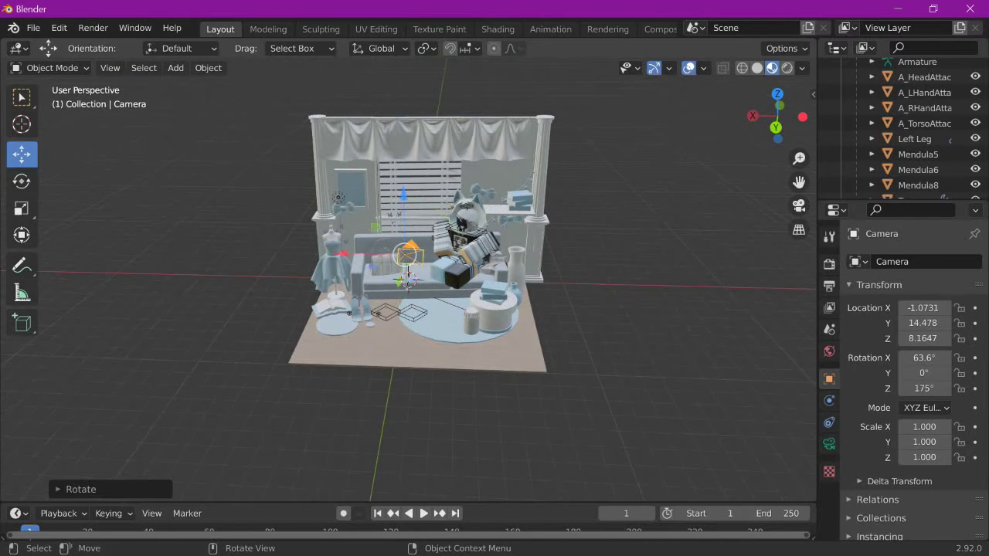
pyautogui.press('KP_0')
pyautogui.moveTo(408, 278); pyautogui.dragTo(387, 267)
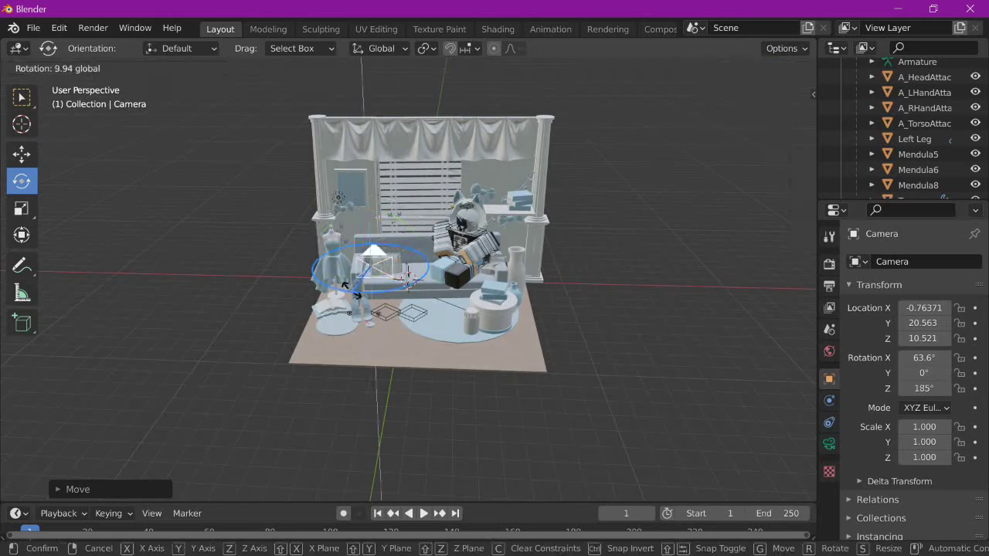
pyautogui.click(352, 291)
pyautogui.press('KP_0')
pyautogui.press('KP_0')
pyautogui.press('Return')
pyautogui.press('KP_0')
pyautogui.press('KP_0')
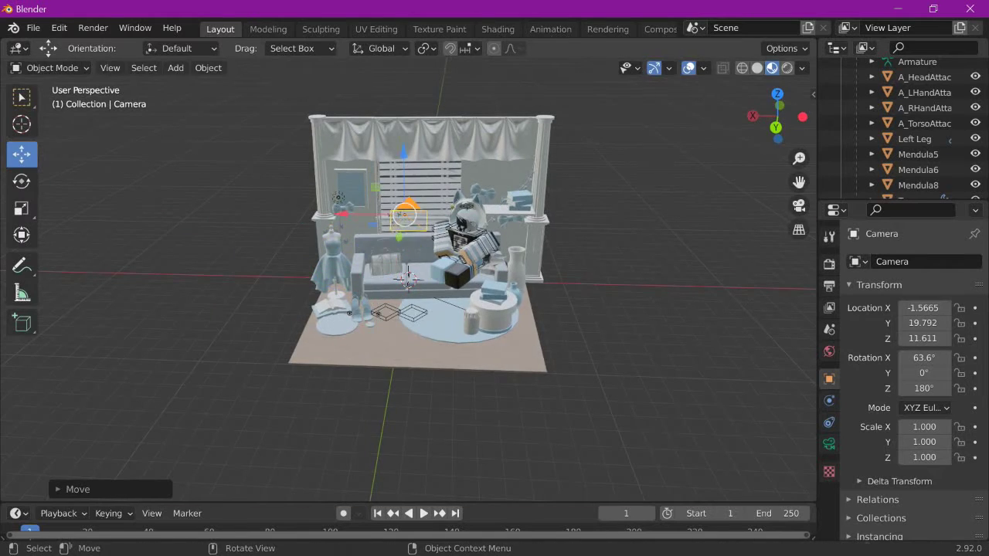
pyautogui.press('KP_0')
# Move the camera and enlarge it, rechecking the shot through the camera
pyautogui.press('KP_0')
pyautogui.press('g')
pyautogui.press('Return')
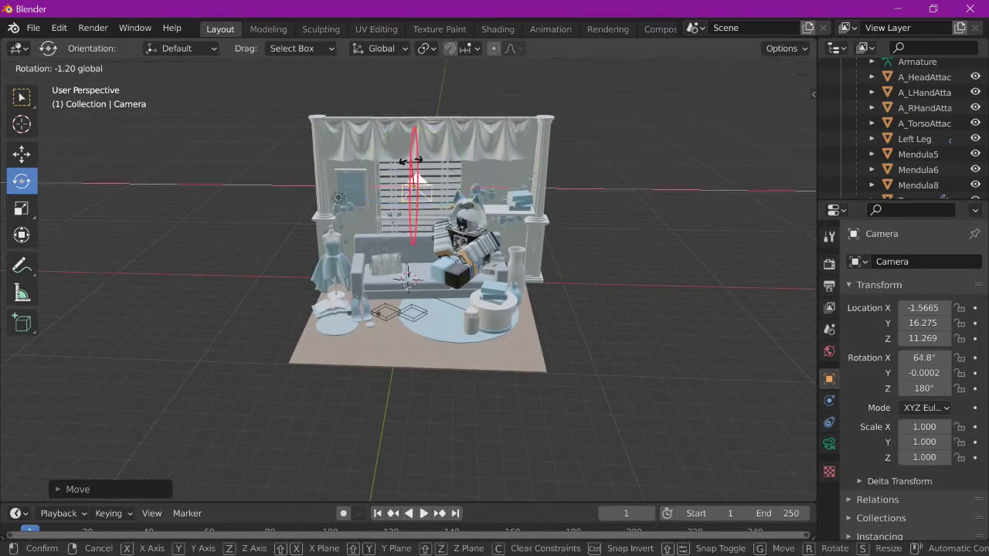
pyautogui.press('KP_0')
pyautogui.press('KP_0')
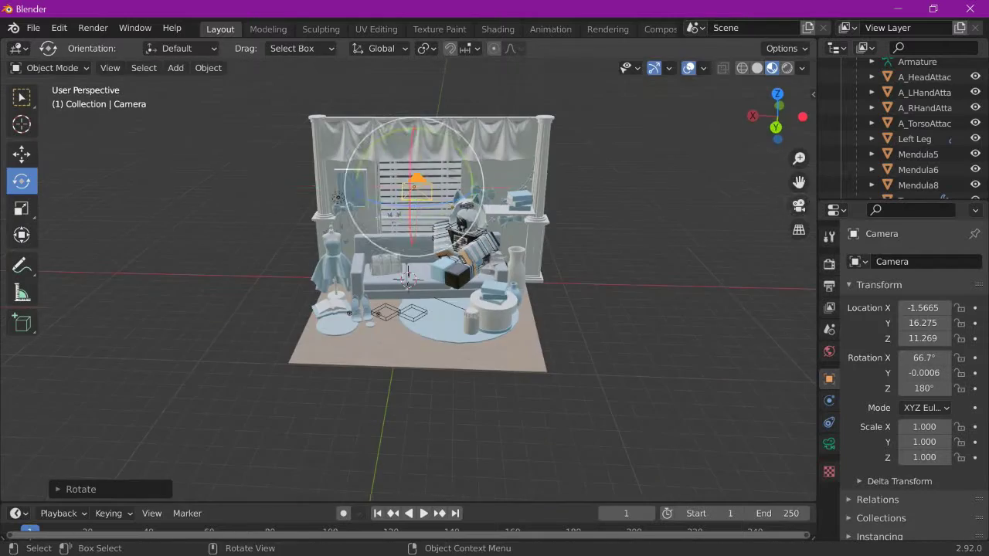
pyautogui.press('KP_0')
pyautogui.press('KP_0')
pyautogui.press('KP_0')
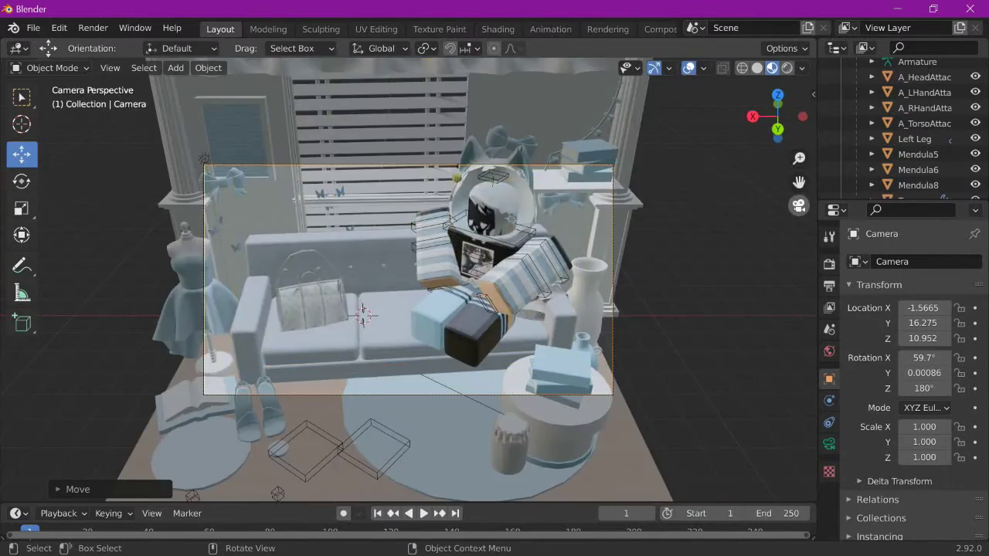
pyautogui.press('KP_0')
pyautogui.press('s')
pyautogui.press('KP_0')
pyautogui.press('KP_0')
pyautogui.click(160, 364)
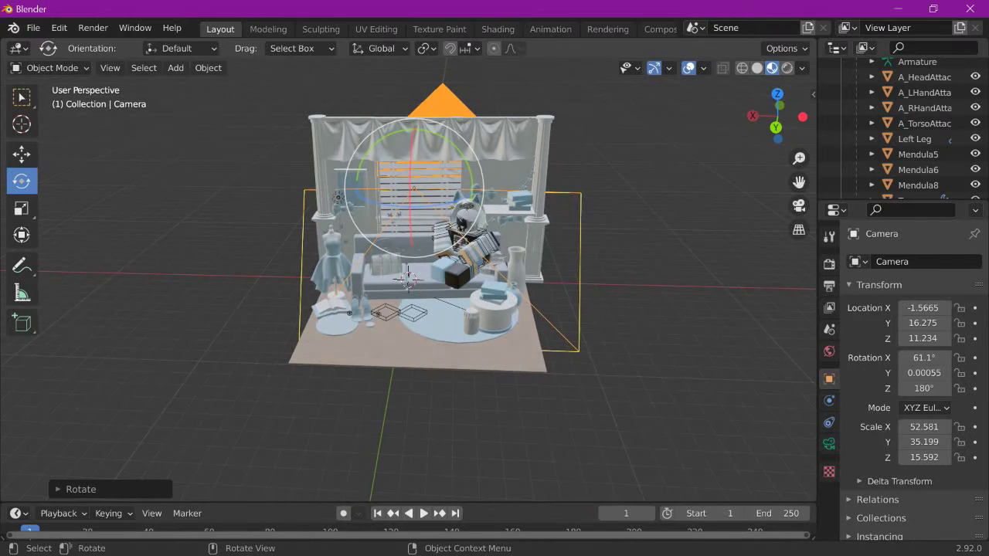
pyautogui.press('KP_0')
pyautogui.press('KP_0')
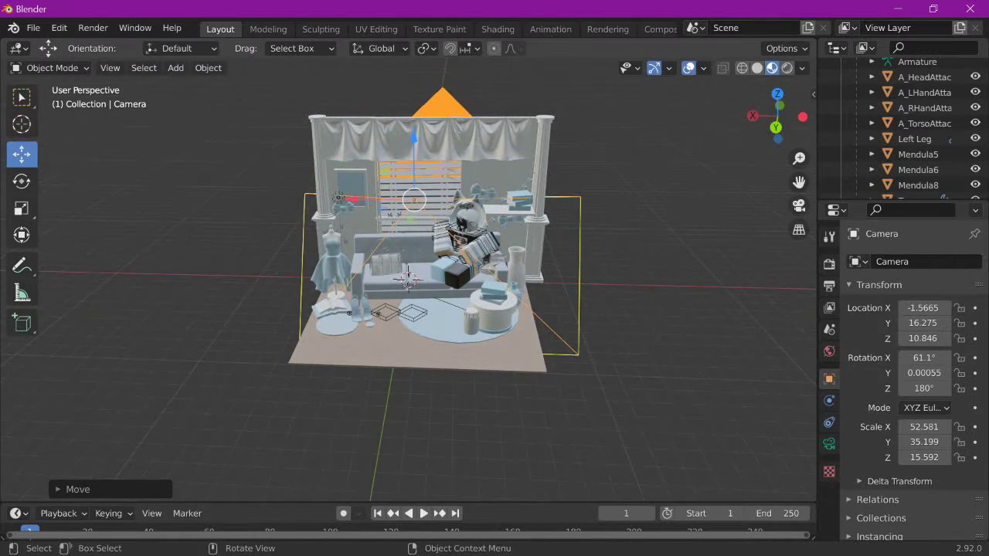
pyautogui.press('KP_0')
# Raise the camera vertically and recheck the framing through the camera view
pyautogui.press('KP_0')
pyautogui.press('g')
pyautogui.click(371, 329)
pyautogui.press('KP_0')
pyautogui.press('KP_0')
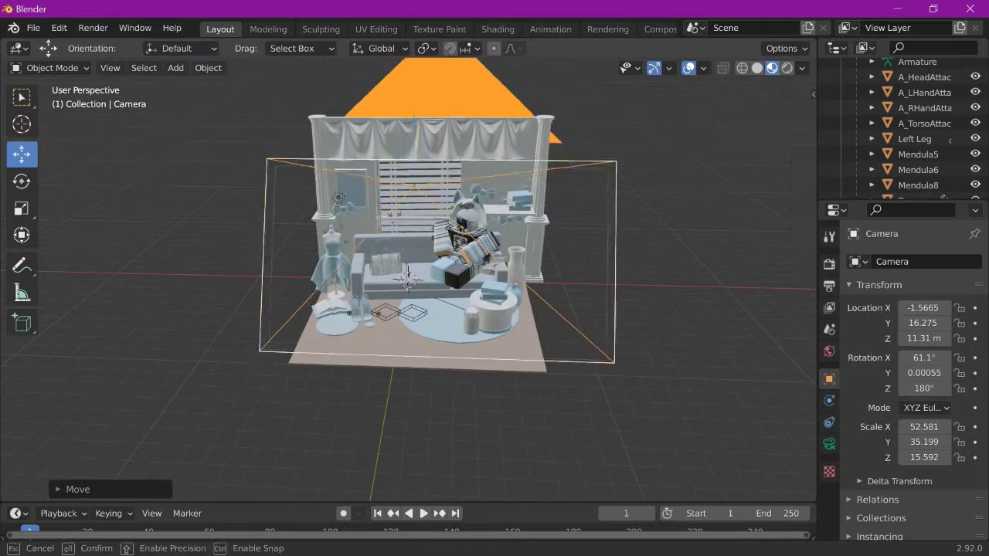
pyautogui.press('KP_0')
pyautogui.press('KP_0')
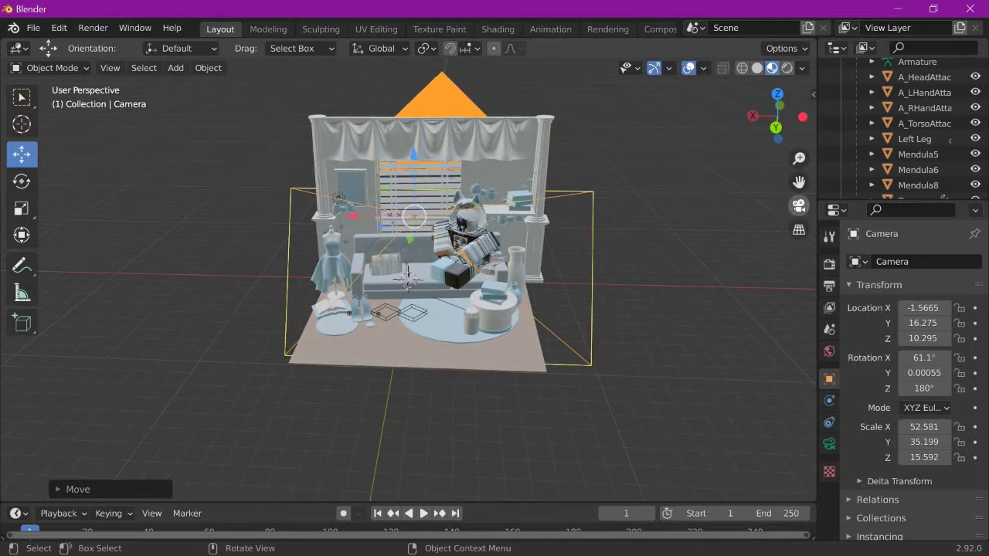
pyautogui.press('Return')
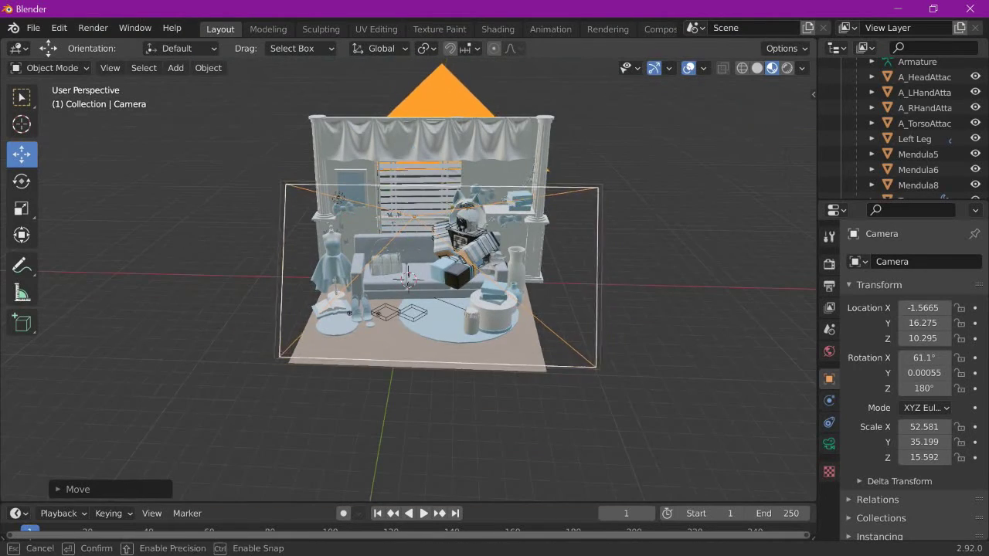
pyautogui.press('KP_0')
pyautogui.press('KP_0')
pyautogui.hotkey('shift', 'space')
pyautogui.press('s')
pyautogui.press('Return')
pyautogui.press('KP_0')
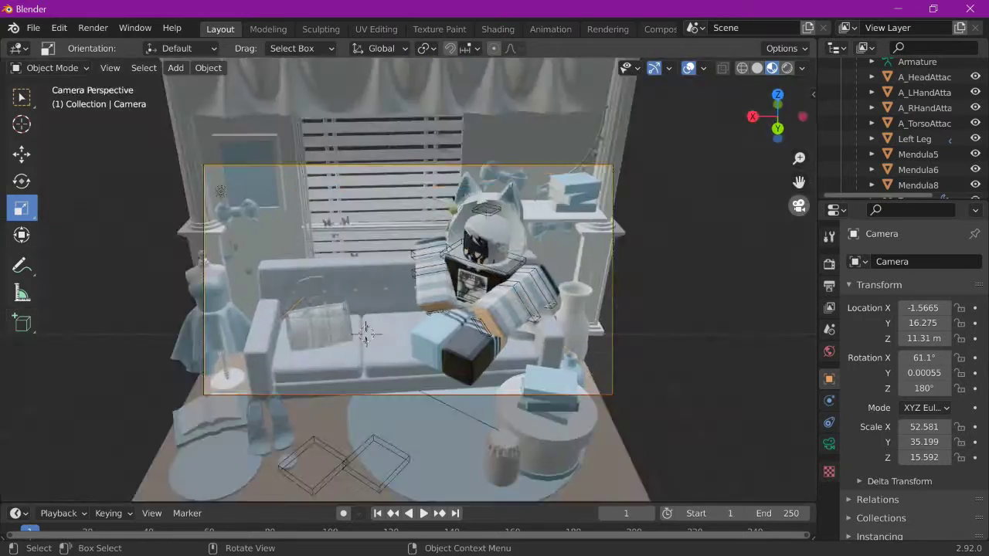
# Tilt the camera on the X axis toward the room and adjust its height along Z
pyautogui.press('KP_0')
pyautogui.hotkey('shift', 'space')
pyautogui.press('r')
pyautogui.press('KP_0')
pyautogui.press('KP_0')
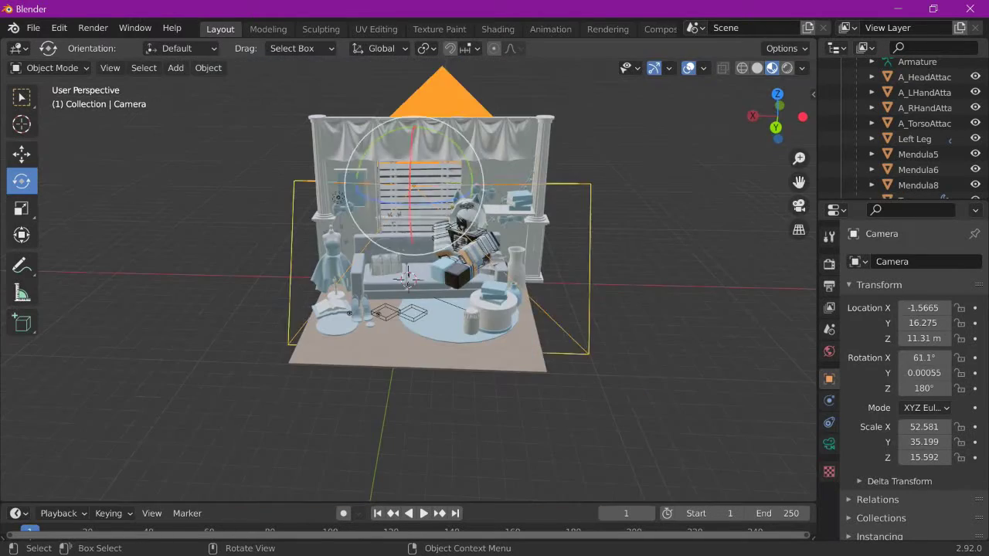
pyautogui.press('r')
pyautogui.press('x')
pyautogui.press('Return')
# Shrink the camera's width along X, checking the shot through the camera
pyautogui.press('KP_0')
pyautogui.press('KP_0')
pyautogui.hotkey('shift', 'space')
pyautogui.press('g')
pyautogui.press('g')
pyautogui.press('z')
pyautogui.press('Return')
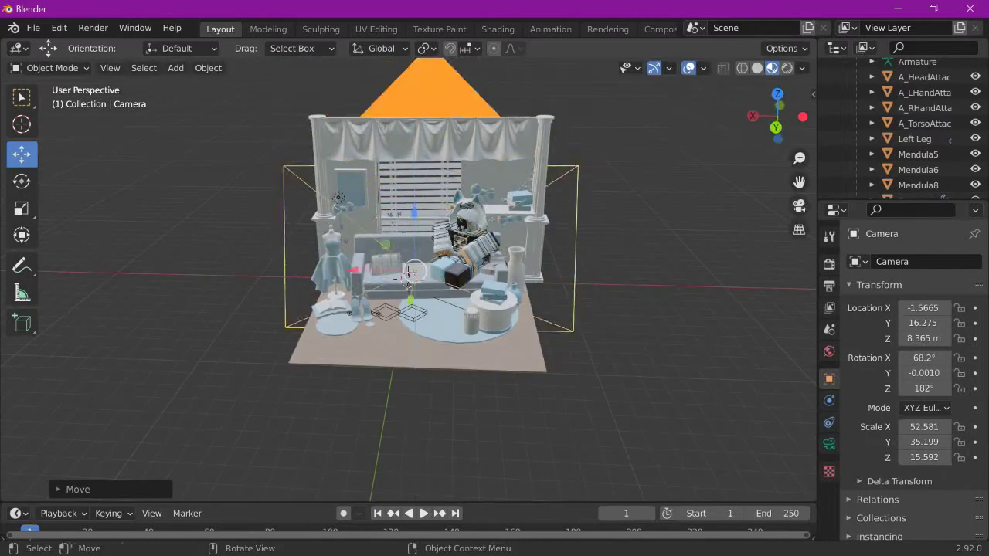
pyautogui.scroll(3, 410, 278)
pyautogui.scroll(-3, 381, 323)
pyautogui.press('KP_0')
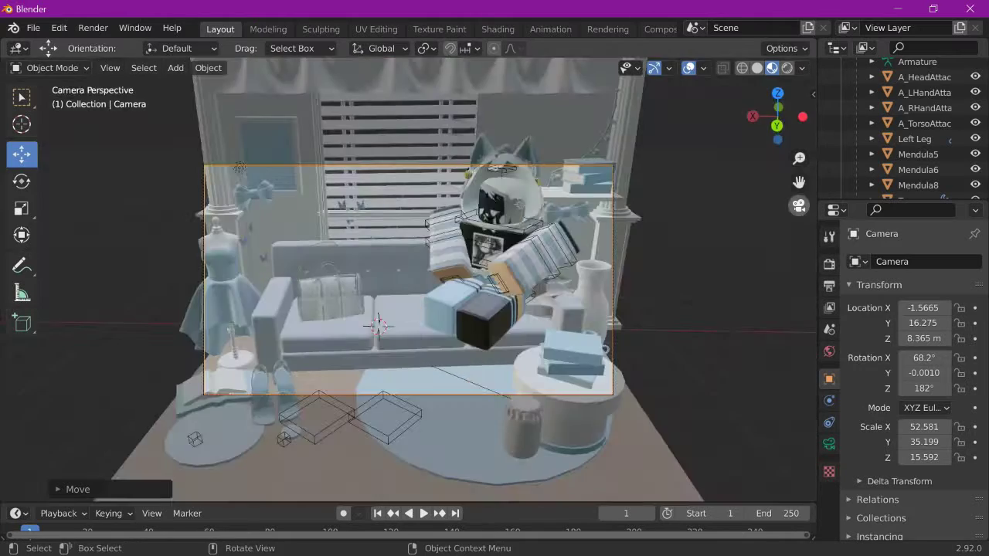
pyautogui.press('KP_0')
pyautogui.hotkey('shift', 'space')
pyautogui.press('s')
pyautogui.press('s')
pyautogui.press('x')
pyautogui.press('Return')
# Fine-tune the camera height along Z, then add a plane to the scene
pyautogui.press('KP_0')
pyautogui.press('KP_0')
pyautogui.press('s')
pyautogui.press('x')
pyautogui.press('Return')
pyautogui.press('KP_0')
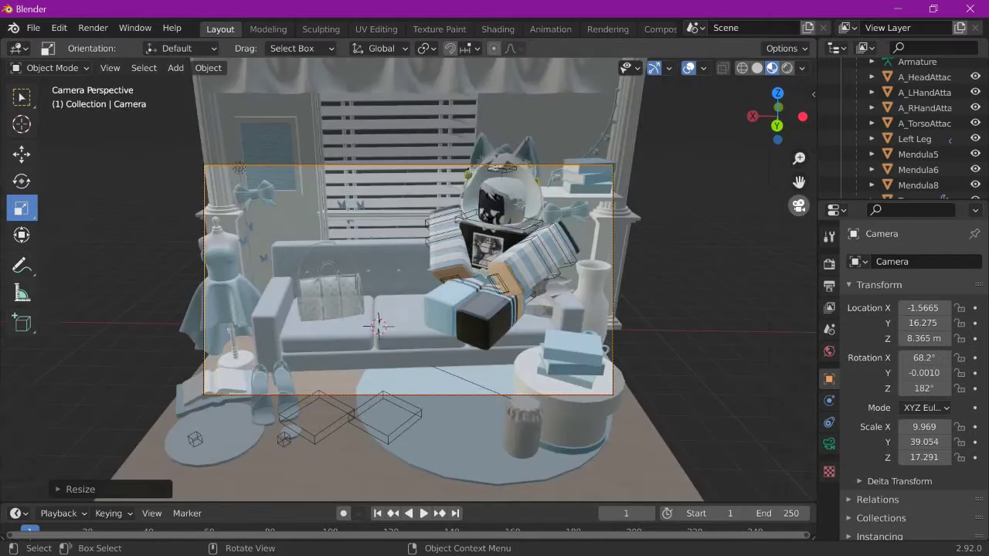
pyautogui.press('KP_0')
pyautogui.hotkey('shift', 'space')
pyautogui.press('g')
pyautogui.press('g')
pyautogui.press('z')
pyautogui.press('Return')
pyautogui.press('KP_0')
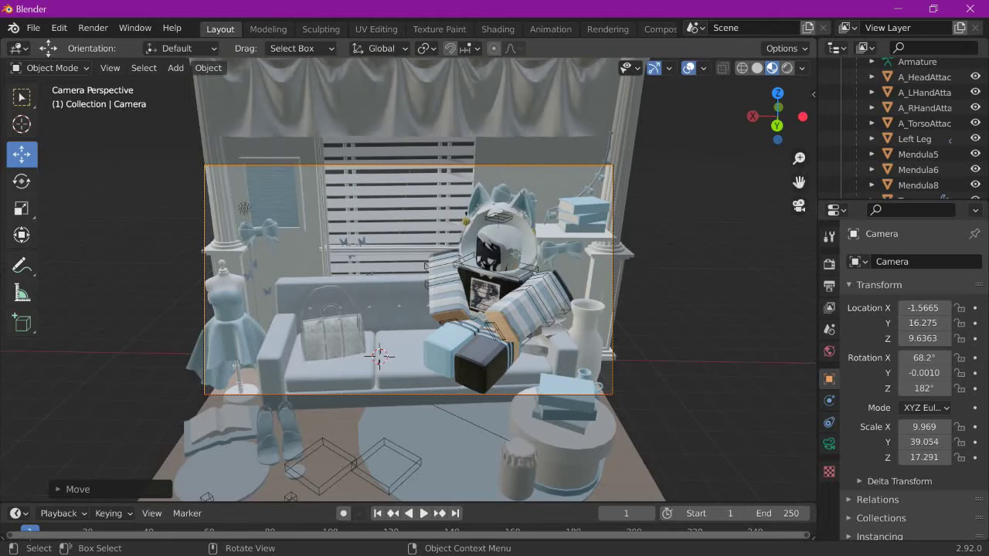
pyautogui.press('KP_0')
pyautogui.click(175, 67)
pyautogui.click(328, 84)
# Move the new plane beside the room and narrow its width along X
pyautogui.moveTo(410, 309)
pyautogui.mouseDown(button='middle')
pyautogui.moveTo(464, 294)
pyautogui.moveTo(495, 231)
pyautogui.mouseUp(button='middle')
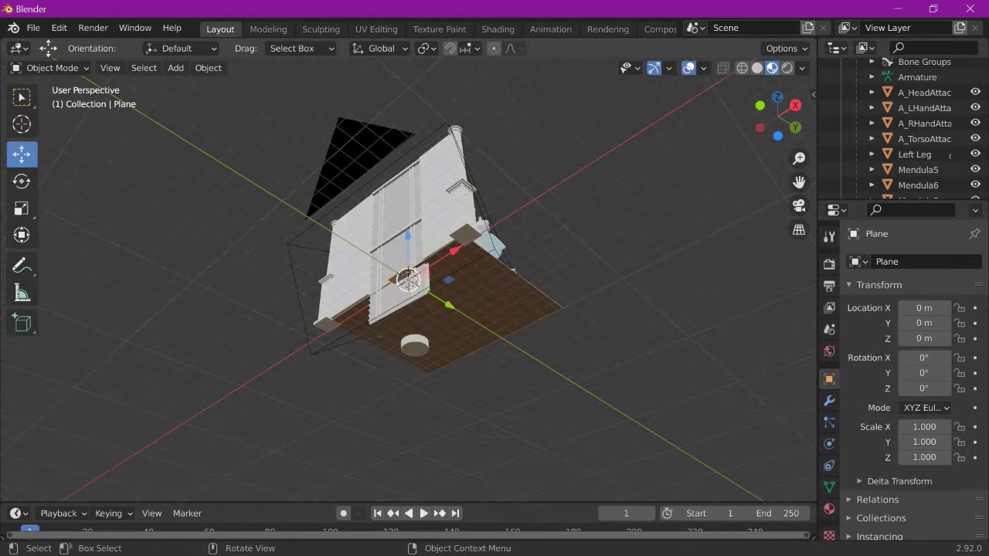
pyautogui.moveTo(463, 309); pyautogui.dragTo(421, 348, button='middle')
pyautogui.press('g')
pyautogui.press('Return')
pyautogui.hotkey('shift', 'space')
pyautogui.press('r')
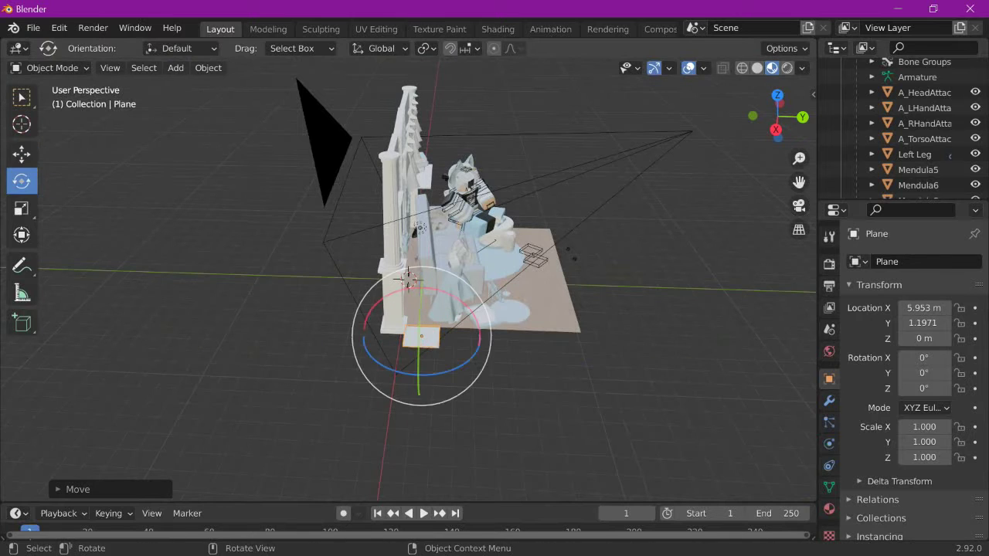
pyautogui.hotkey('shift', 'space')
pyautogui.press('s')
pyautogui.press('s')
pyautogui.press('x')
pyautogui.click(424, 348)
# Resize the plane once more, then delete it
pyautogui.moveTo(420, 336); pyautogui.dragTo(319, 294, button='middle')
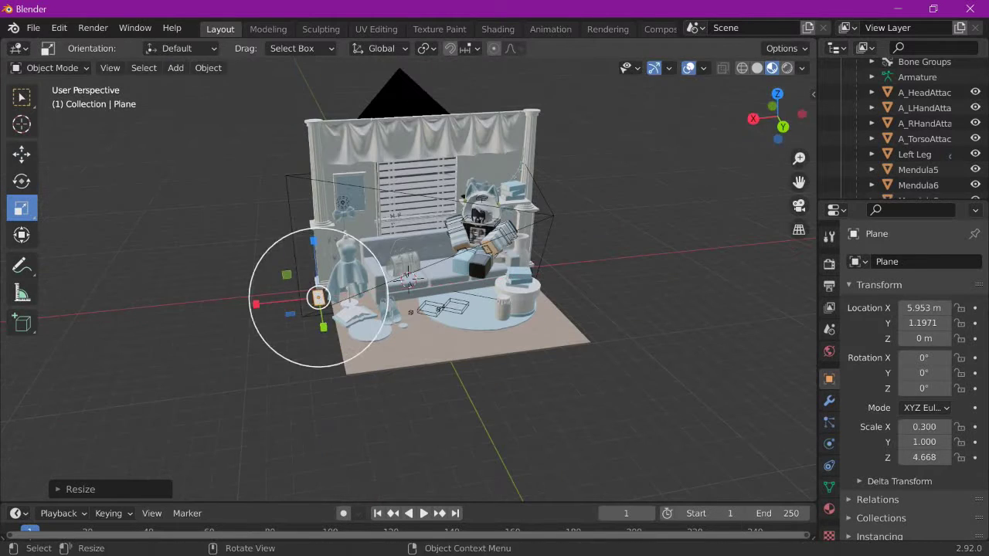
pyautogui.press('s')
pyautogui.click(319, 187)
pyautogui.press('Delete')
# Add a cube, slide it along X to the room's left side and thin it into a tall slab
pyautogui.hotkey('shift', 'a')
pyautogui.click(325, 100)
pyautogui.press('g')
pyautogui.press('x')
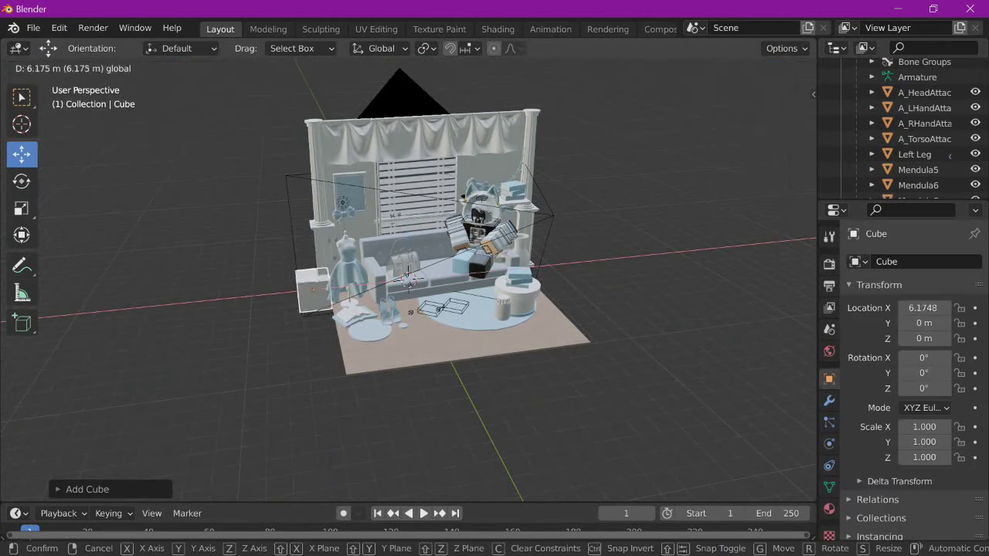
pyautogui.moveTo(364, 325); pyautogui.dragTo(433, 309, button='middle')
pyautogui.click(22, 208)
pyautogui.press('s')
pyautogui.press('x')
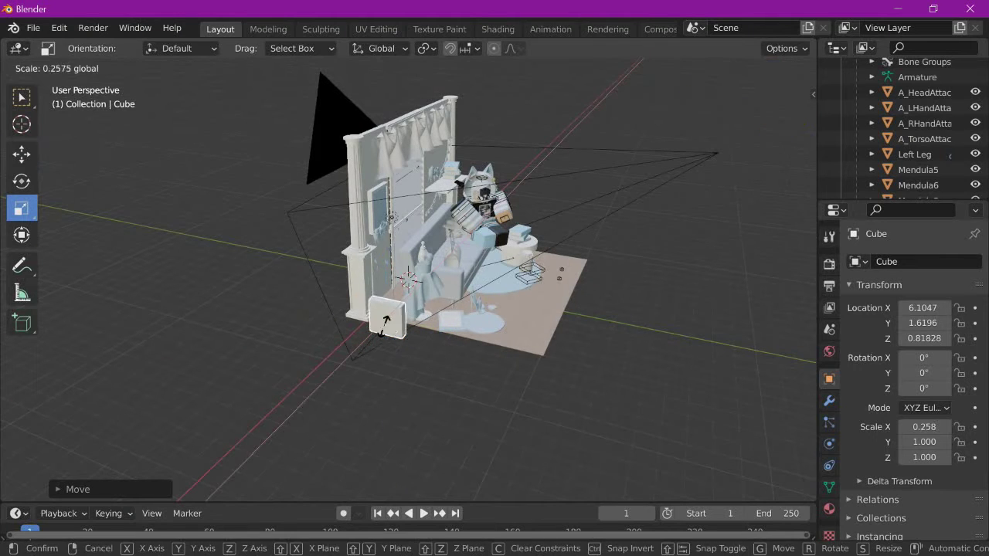
pyautogui.click(390, 462)
# Set the wall on the floor and stretch it along Y to span the room's side
pyautogui.click(21, 154)
pyautogui.moveTo(384, 263)
pyautogui.mouseDown()
pyautogui.moveTo(382, 162)
pyautogui.moveTo(383, 232)
pyautogui.mouseUp()
pyautogui.moveTo(383, 232); pyautogui.dragTo(498, 297, button='middle')
pyautogui.moveTo(499, 297); pyautogui.dragTo(471, 335)
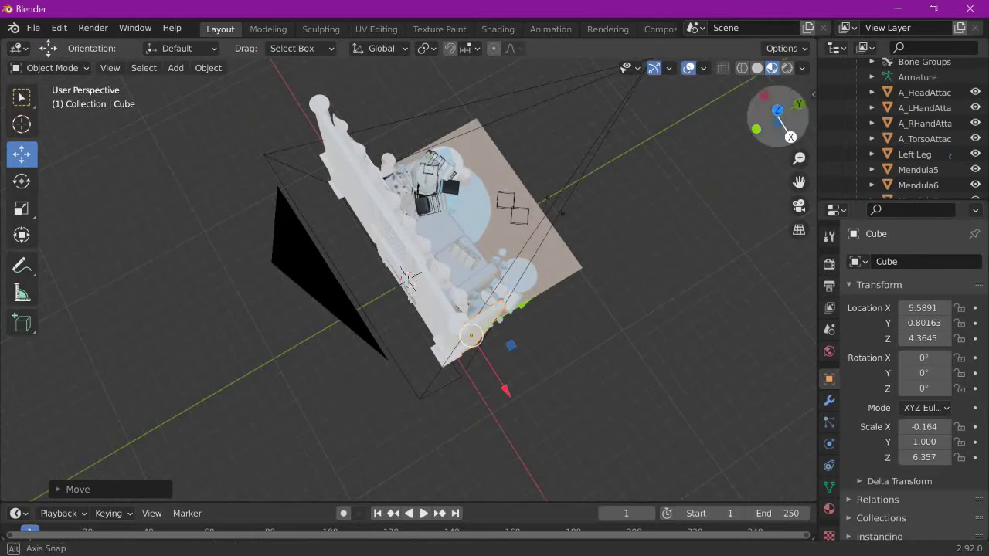
pyautogui.moveTo(471, 335); pyautogui.dragTo(342, 254, button='middle')
pyautogui.press('s')
pyautogui.press('y')
pyautogui.press('Return')
pyautogui.press('g')
pyautogui.press('y')
pyautogui.press('Return')
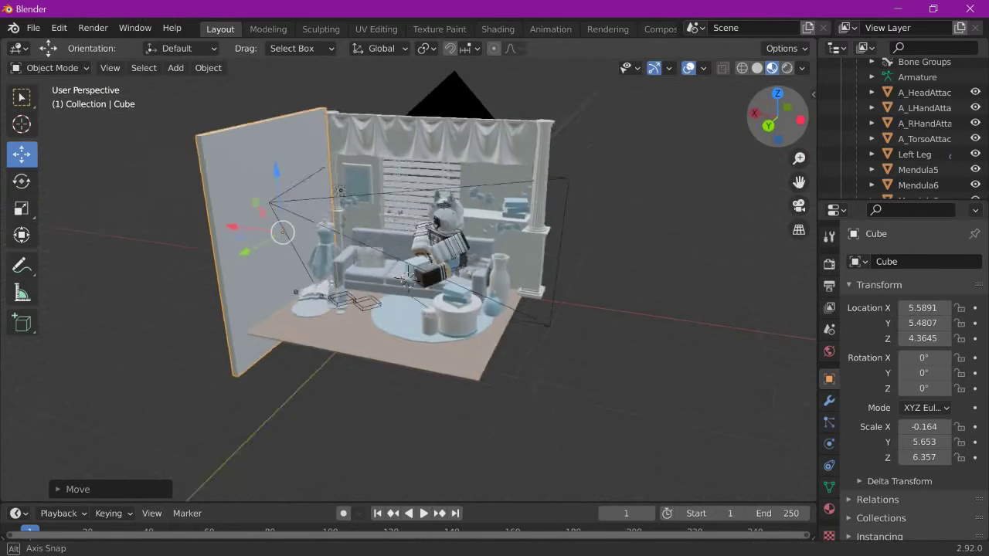
# Adjust the side wall's height along Z and place a copy of it
pyautogui.moveTo(408, 276); pyautogui.dragTo(408, 276, button='middle')
pyautogui.press('g')
pyautogui.press('z')
pyautogui.click(408, 276)
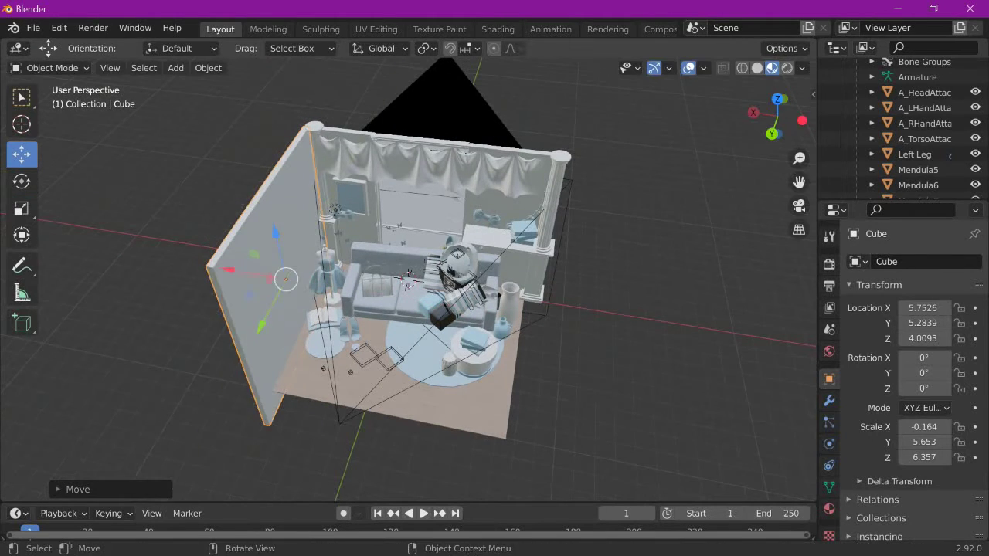
pyautogui.hotkey('ctrl', 'v')
pyautogui.press('g')
pyautogui.click(408, 276)
pyautogui.press('g')
pyautogui.moveTo(408, 276); pyautogui.dragTo(408, 278, button='middle')
pyautogui.click(408, 278)
# Duplicate the wall with Shift+D along X to the room's right side
pyautogui.hotkey('shift', 'd')
pyautogui.press('x')
pyautogui.click(408, 279)
pyautogui.press('g')
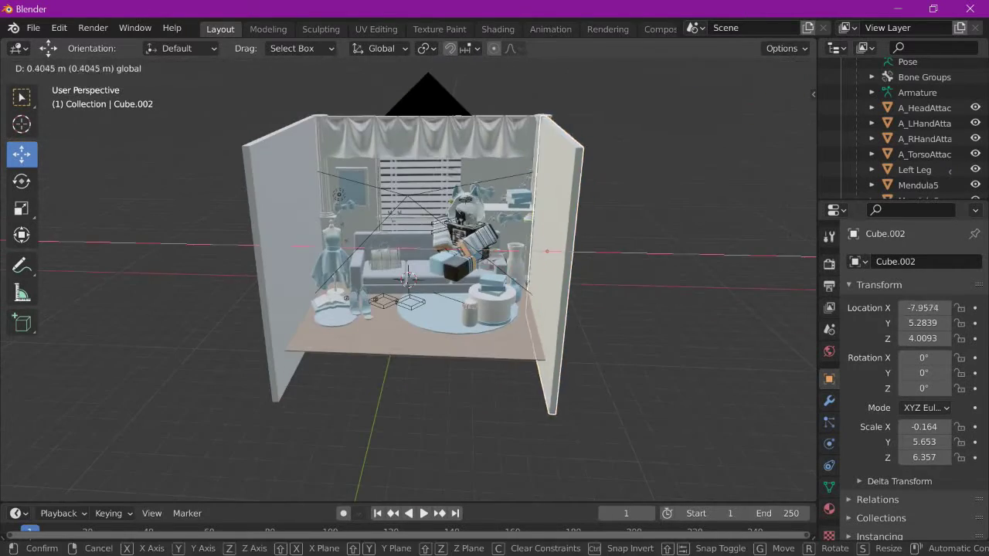
pyautogui.click(408, 278)
pyautogui.click(408, 278)
# Lower the camera along Z to 8.7007 and render an image of the scene
pyautogui.press('KP_0')
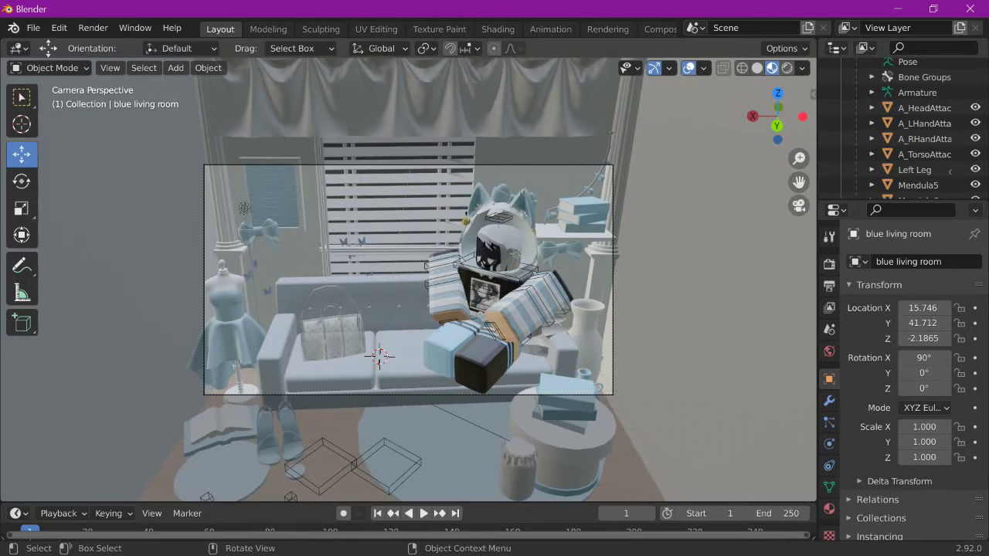
pyautogui.press('KP_0')
pyautogui.press('Escape')
pyautogui.press('KP_0')
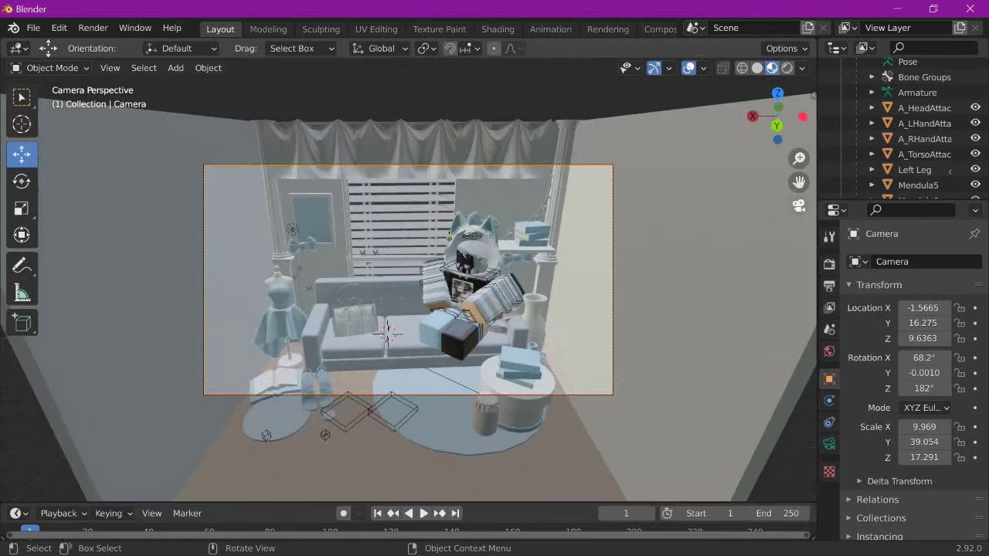
pyautogui.press('KP_0')
pyautogui.press('g')
pyautogui.press('z')
pyautogui.press('Return')
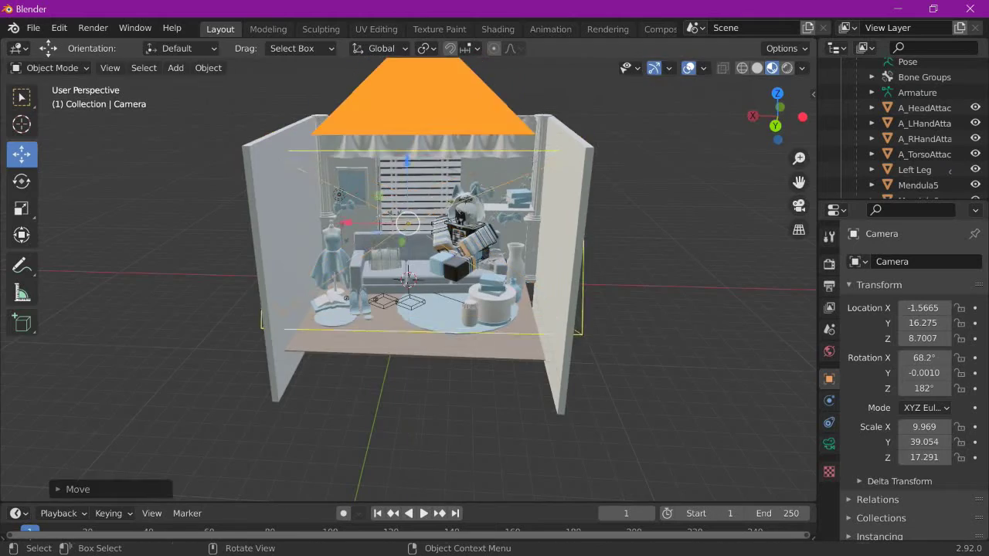
pyautogui.press('KP_0')
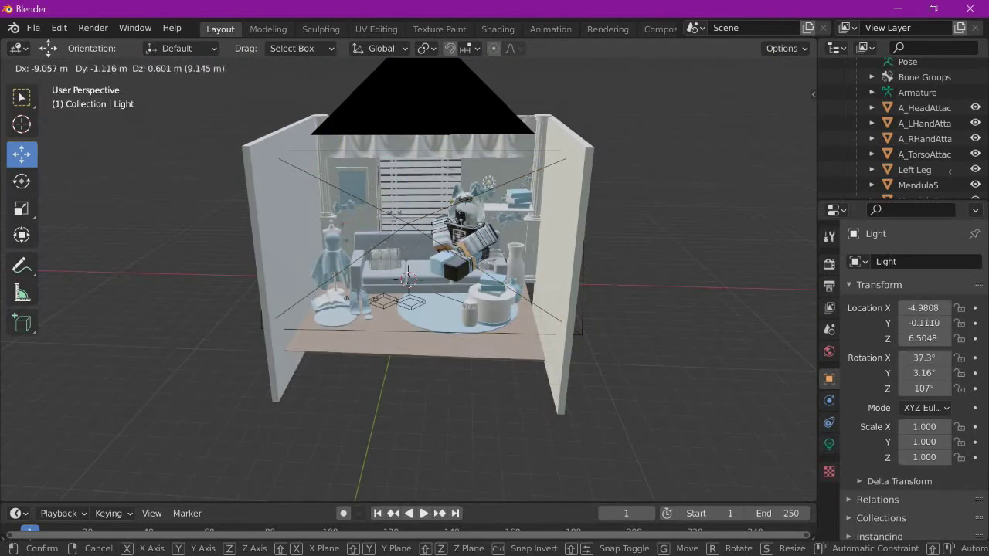
pyautogui.click(93, 28)
pyautogui.click(123, 42)
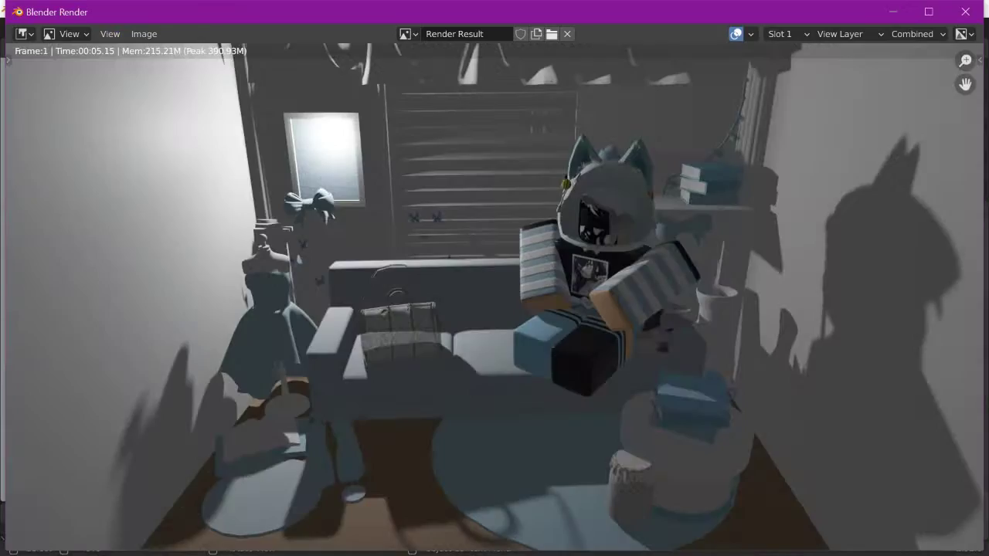
# Re-render the camera view twice to check the brighter lighting
pyautogui.press('Escape')
pyautogui.press('KP_0')
pyautogui.press('F12')
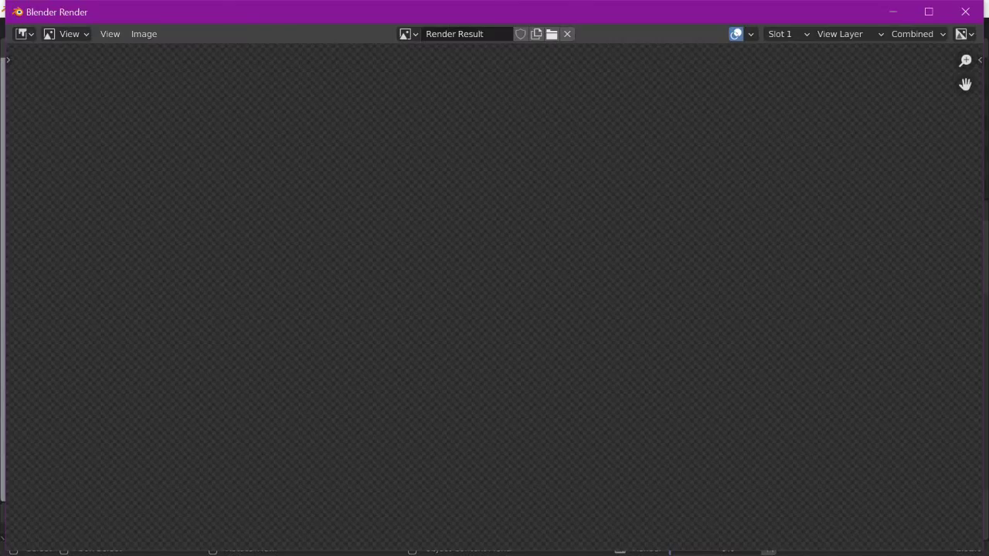
pyautogui.press('Escape')
pyautogui.press('KP_0')
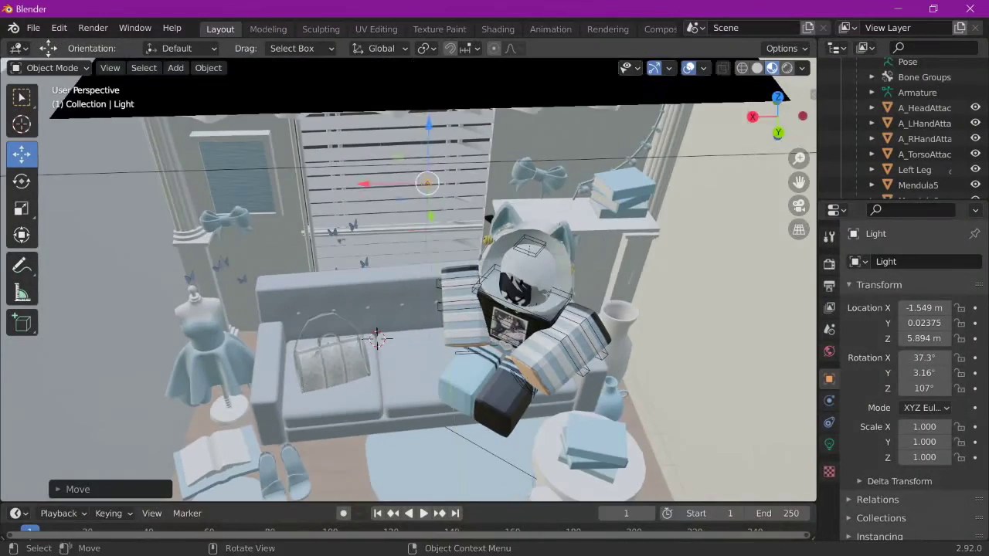
pyautogui.press('F12')
# Render the camera view again with the light moved further back
pyautogui.press('Escape')
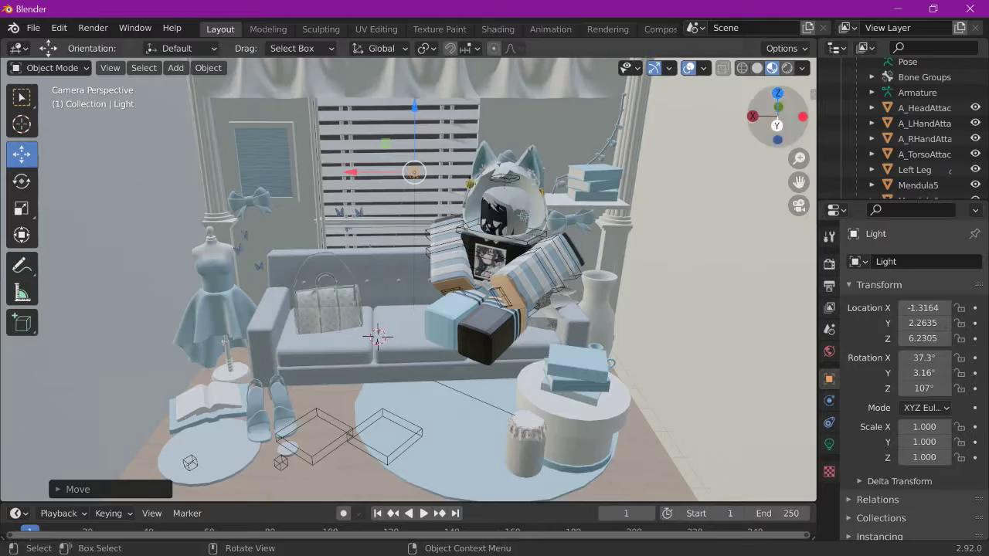
pyautogui.press('KP_0')
pyautogui.press('KP_0')
pyautogui.press('F12')
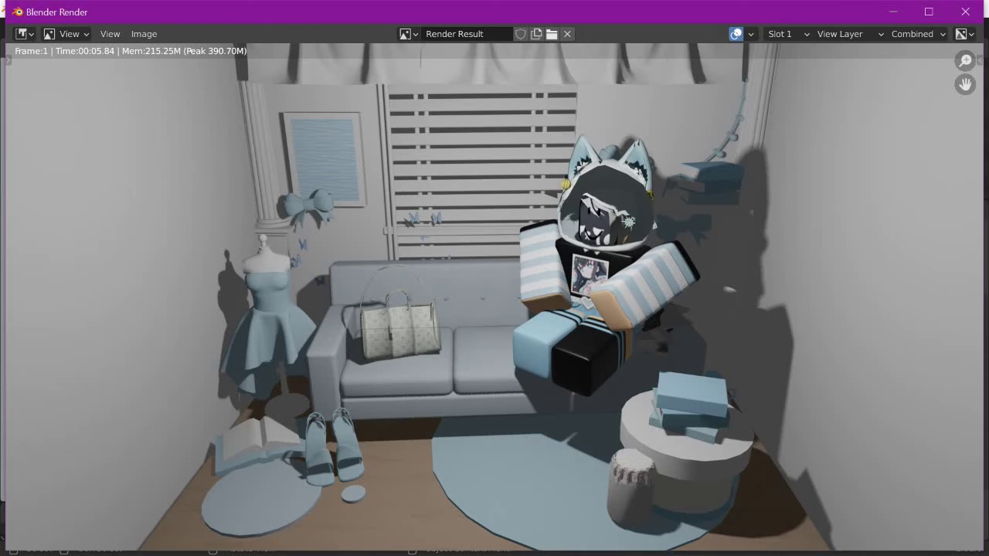
pyautogui.press('Escape')
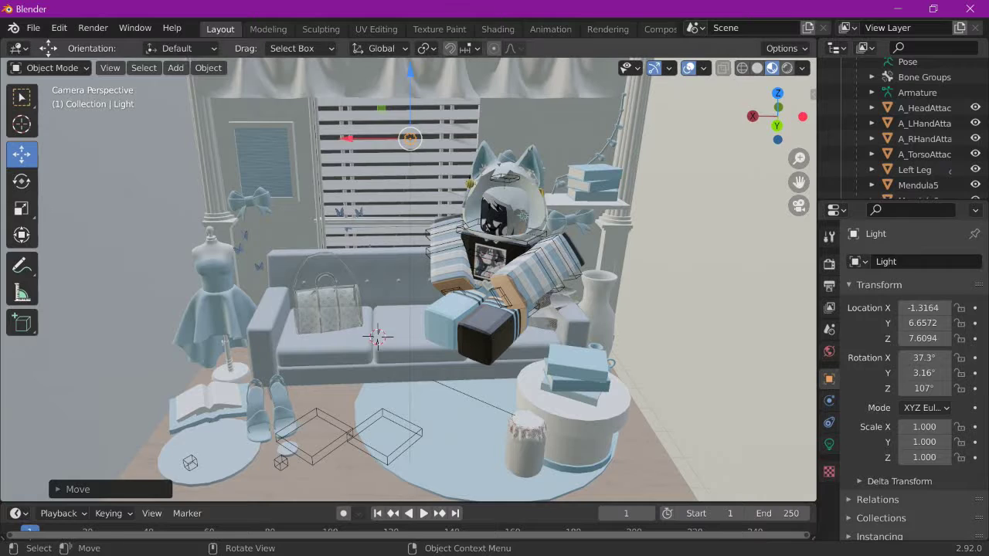
# Try rotating the avatar's 1.001 block around its vertical axis, then cancel
pyautogui.click(475, 332)
pyautogui.click(22, 180)
pyautogui.moveTo(525, 387); pyautogui.dragTo(538, 407)
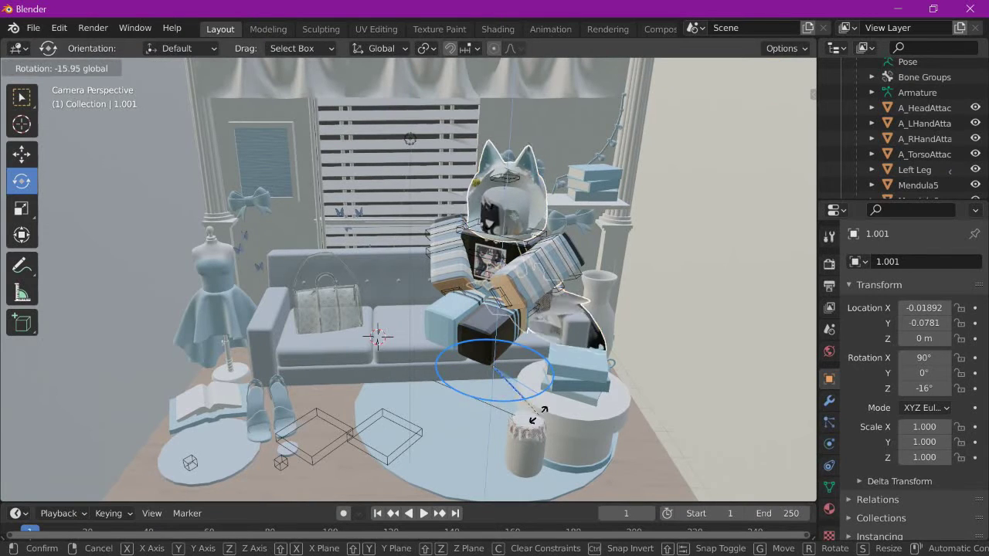
pyautogui.press('Escape')
# Render an image of the blue living room from the Render menu
pyautogui.click(21, 96)
pyautogui.click(93, 28)
pyautogui.click(108, 46)
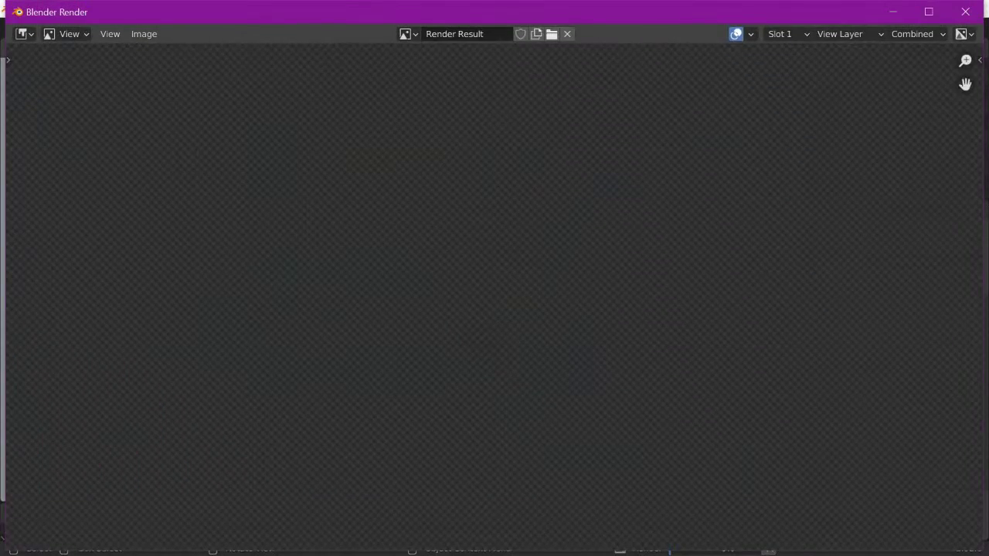
pyautogui.press('Escape')
# Select the avatar's 1.001 block, then the A_HeadAttachments object in the outliner
pyautogui.click(477, 329)
pyautogui.click(22, 154)
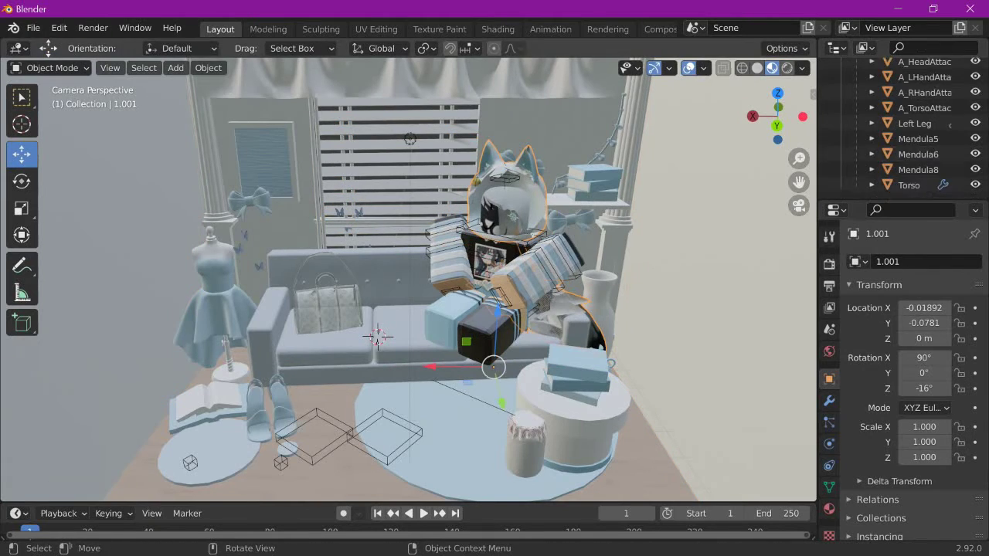
pyautogui.scroll(-5, 920, 123)
pyautogui.click(920, 124)
pyautogui.scroll(5, 920, 124)
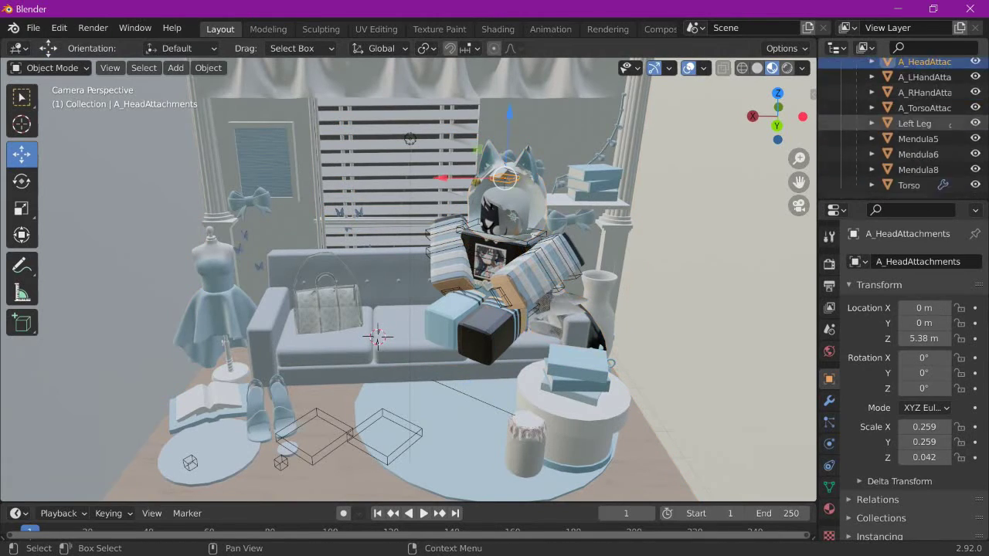
pyautogui.scroll(10, 950, 124)
# Turn the A_HeadAttachments hood accessory to -16° around Z and render the final image
pyautogui.scroll(-5, 949, 125)
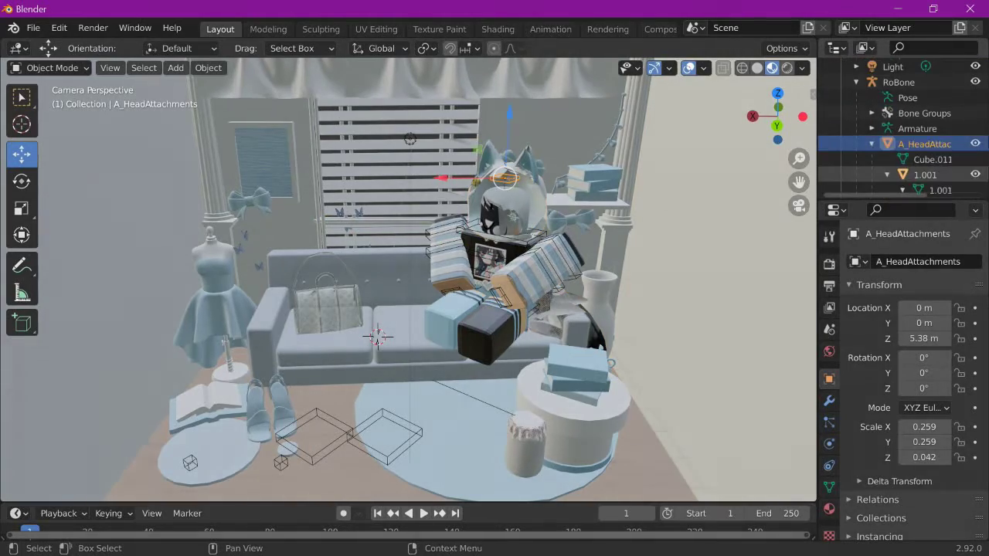
pyautogui.scroll(-2, 920, 132)
pyautogui.click(925, 133)
pyautogui.click(924, 102)
pyautogui.click(22, 181)
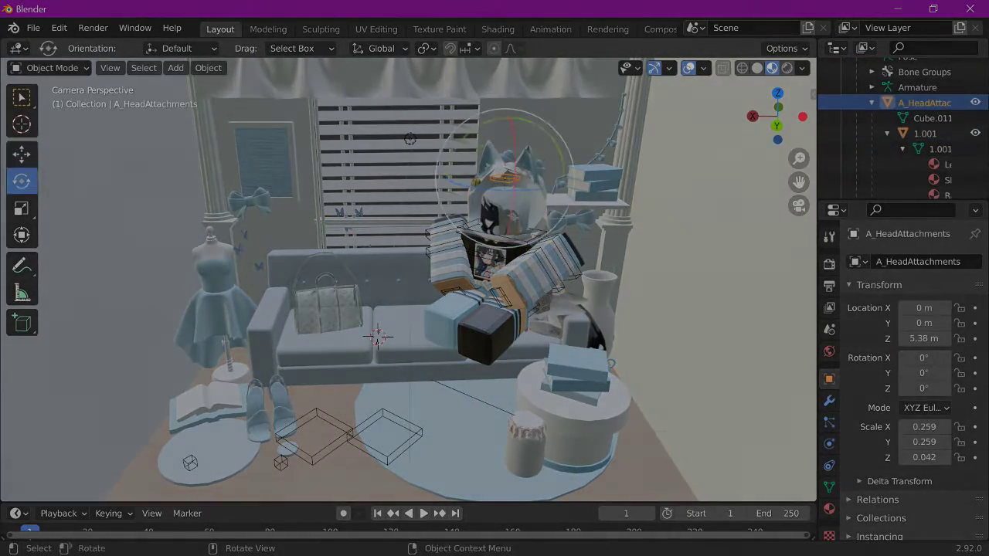
pyautogui.press('F12')
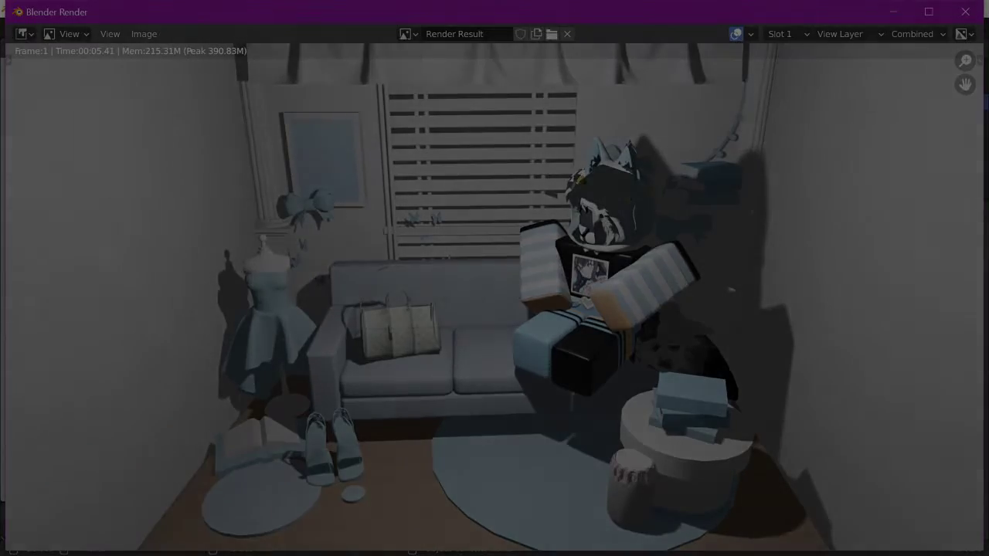